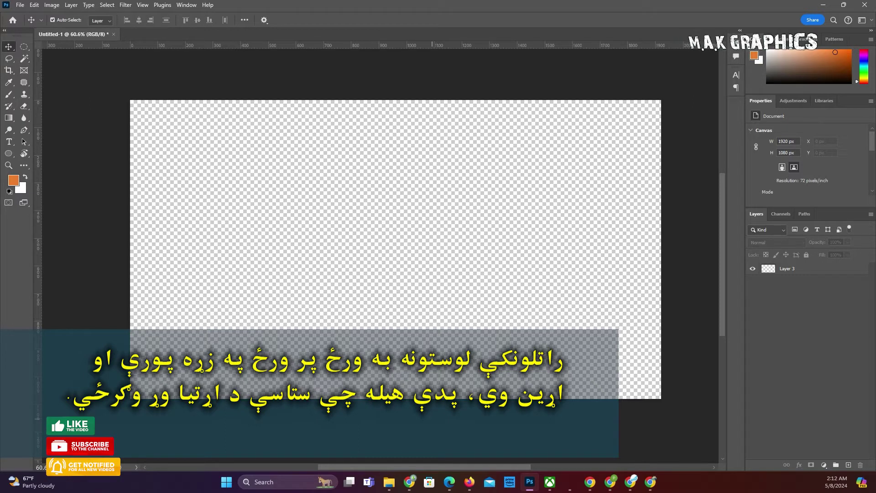
pyautogui.click(51, 5)
pyautogui.click(51, 6)
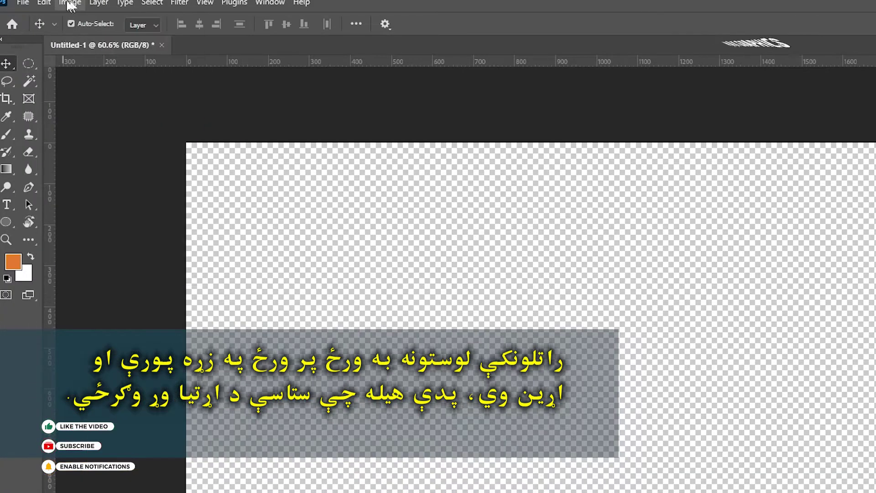
pyautogui.click(45, 2)
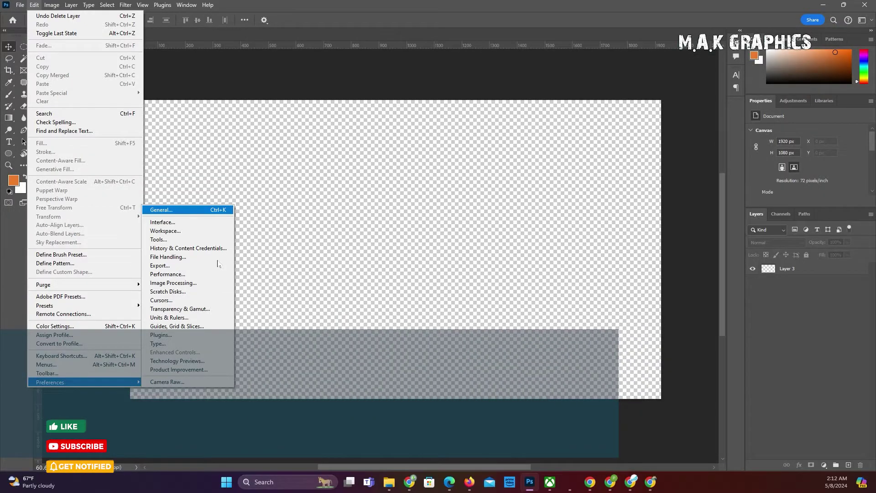
pyautogui.click(249, 296)
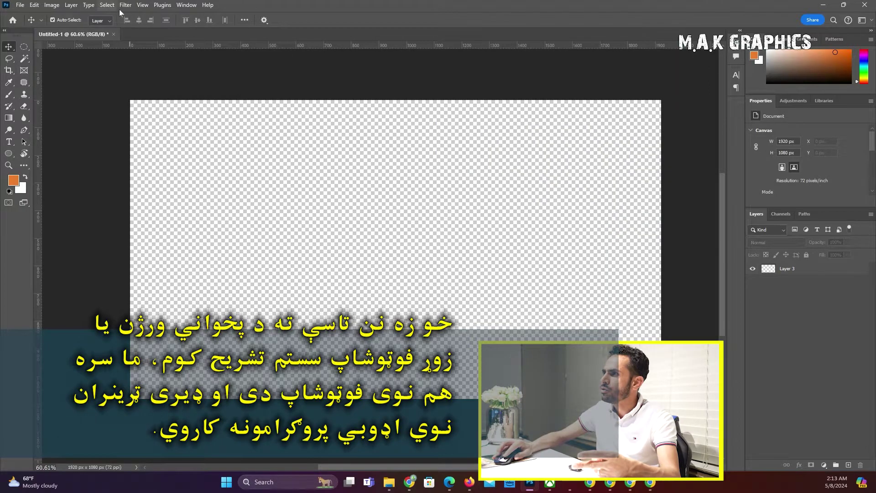
# Check the type language options for the Middle Eastern Features setting.
pyautogui.click(35, 5)
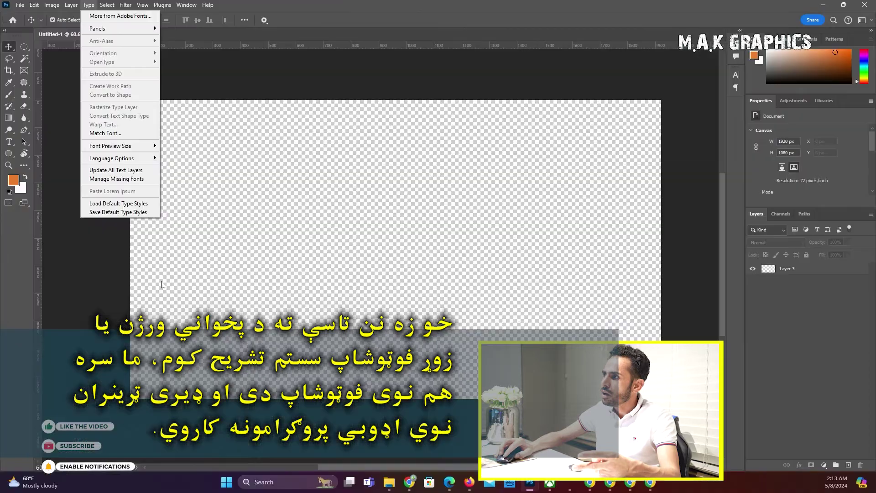
pyautogui.moveTo(162, 205)
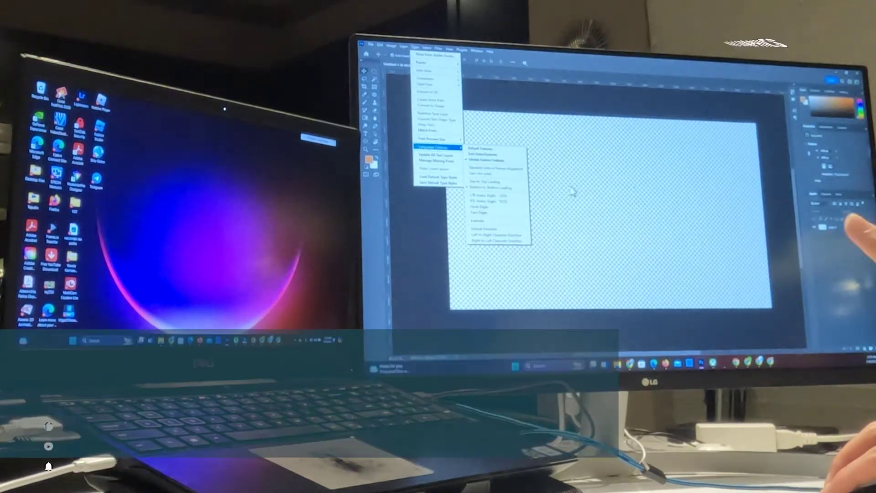
pyautogui.click(596, 179)
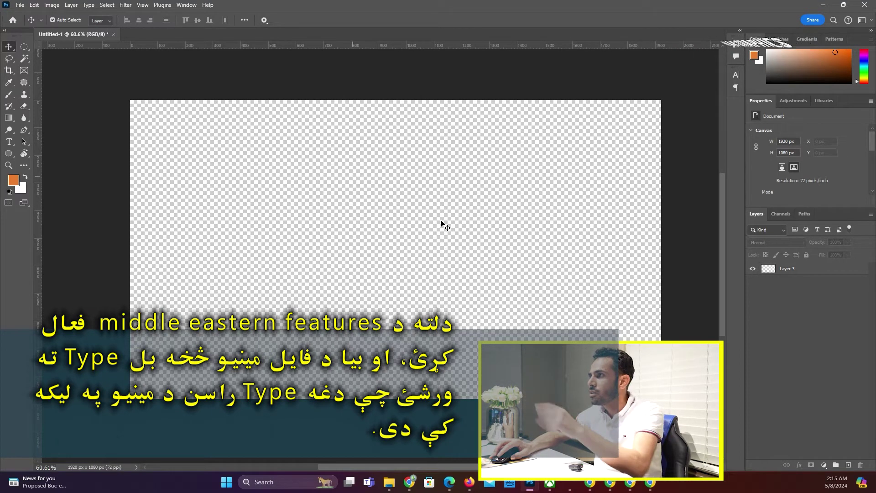
pyautogui.click(187, 5)
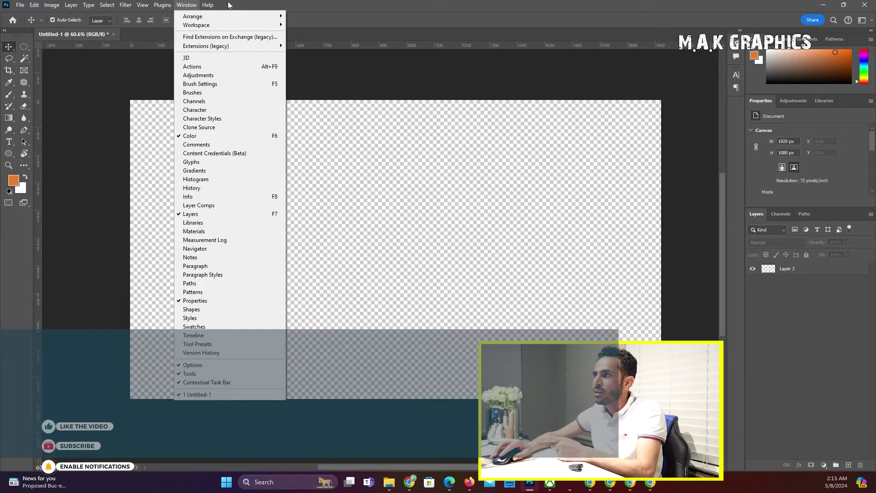
pyautogui.click(35, 5)
pyautogui.click(162, 4)
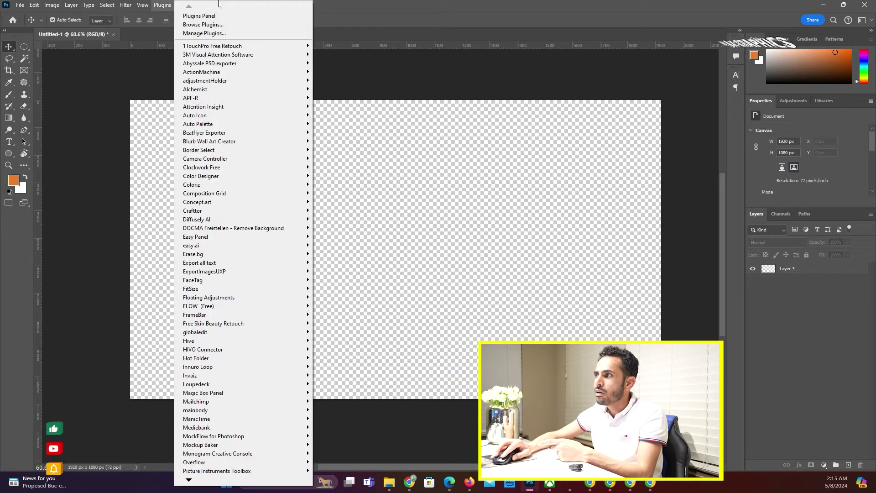
pyautogui.click(450, 2)
pyautogui.click(187, 5)
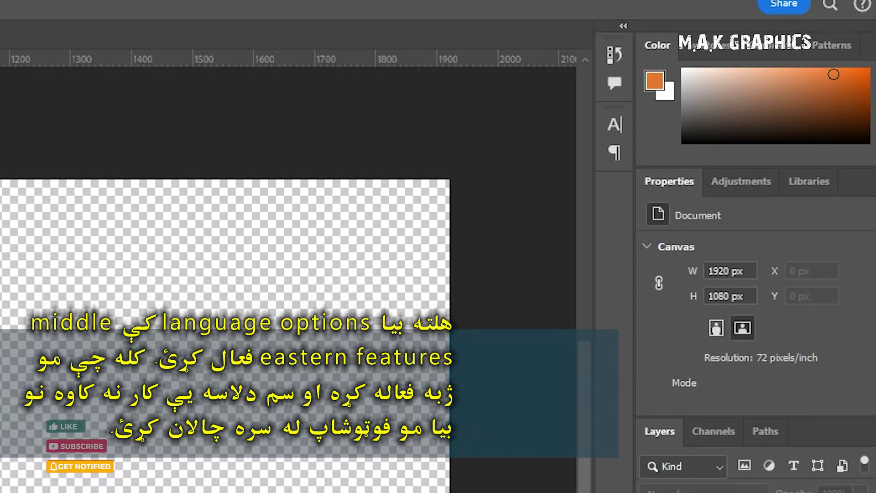
# Display the paragraph formatting settings and examine them alternately with the character formatting settings.
pyautogui.click(614, 153)
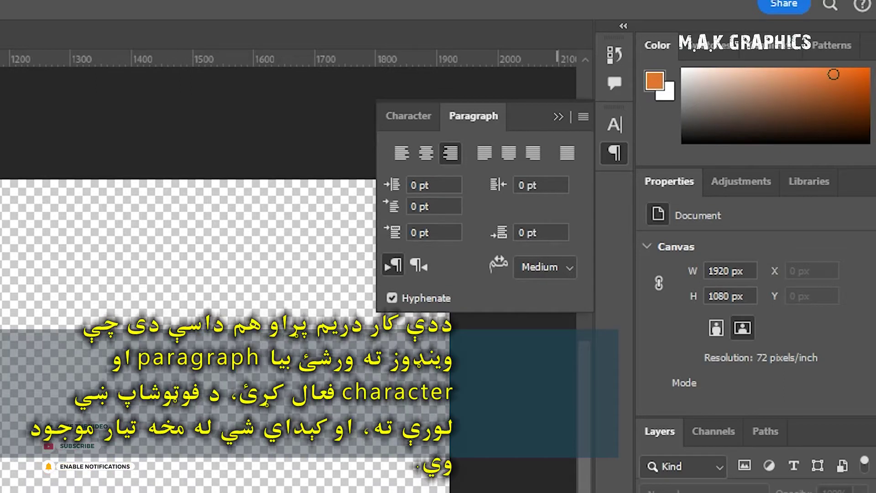
pyautogui.click(614, 125)
pyautogui.click(614, 153)
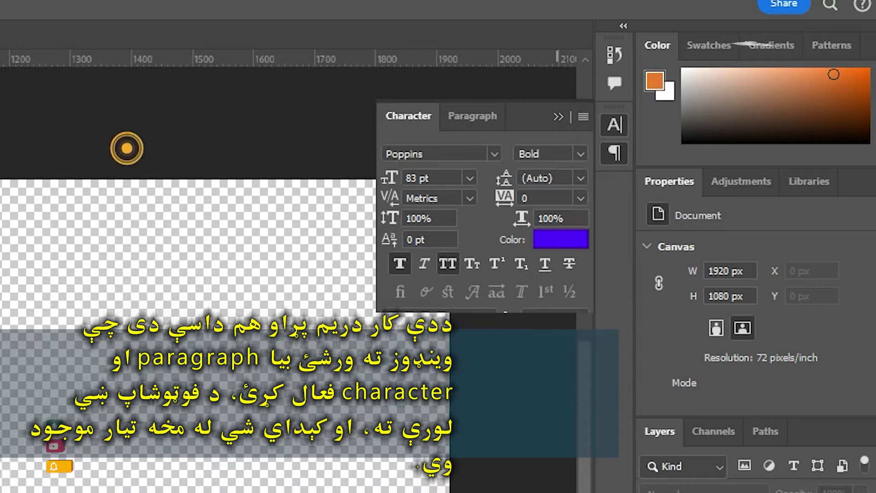
pyautogui.click(614, 125)
pyautogui.click(133, 153)
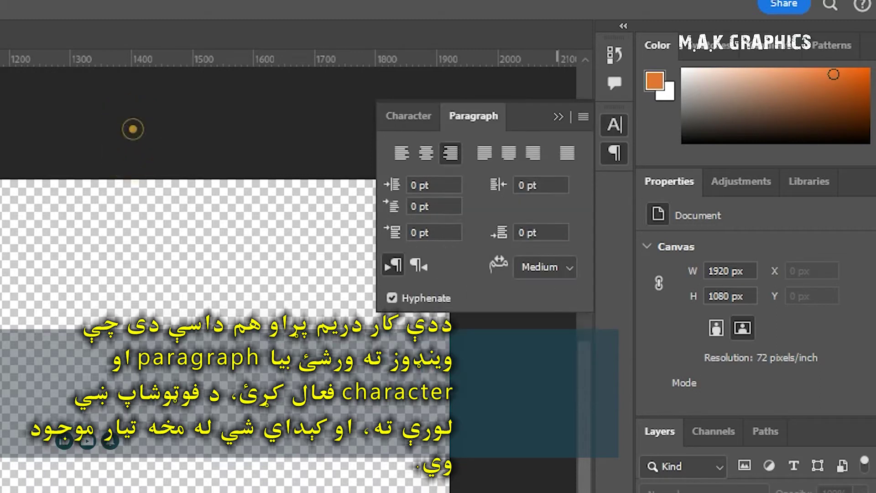
pyautogui.click(615, 125)
pyautogui.click(129, 151)
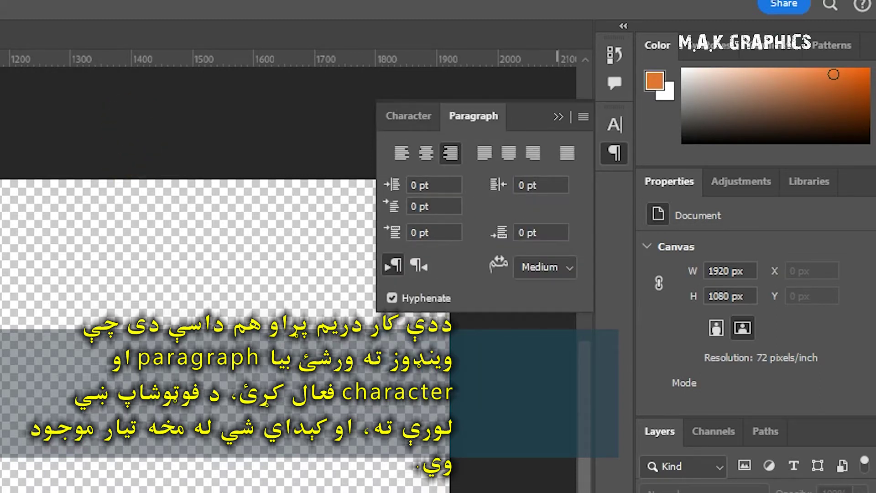
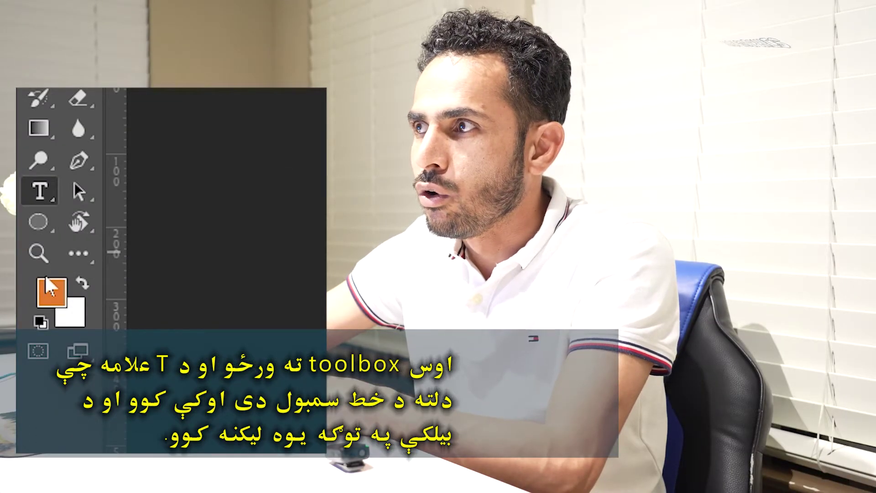
# Add a horizontal text box about 1438 px wide and 674 px high, and set its TUTORIAL text to left-to-right direction.
pyautogui.rightClick(40, 190)
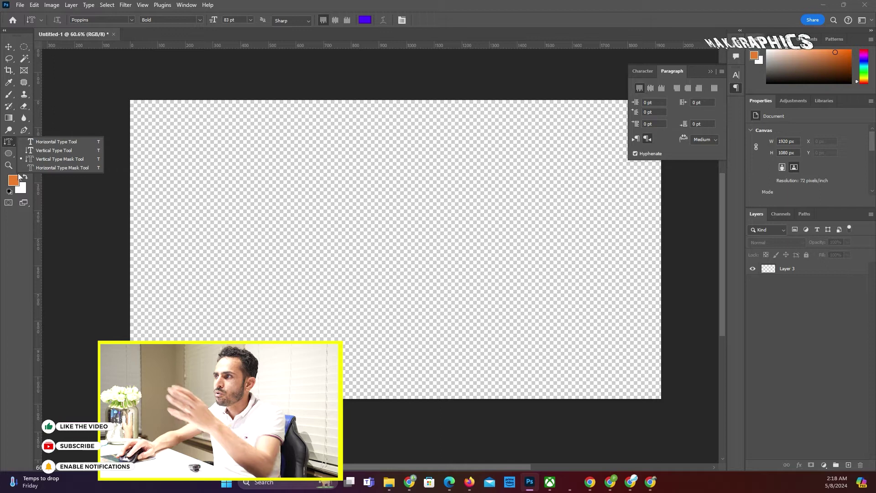
pyautogui.click(57, 142)
pyautogui.moveTo(163, 144); pyautogui.dragTo(565, 332)
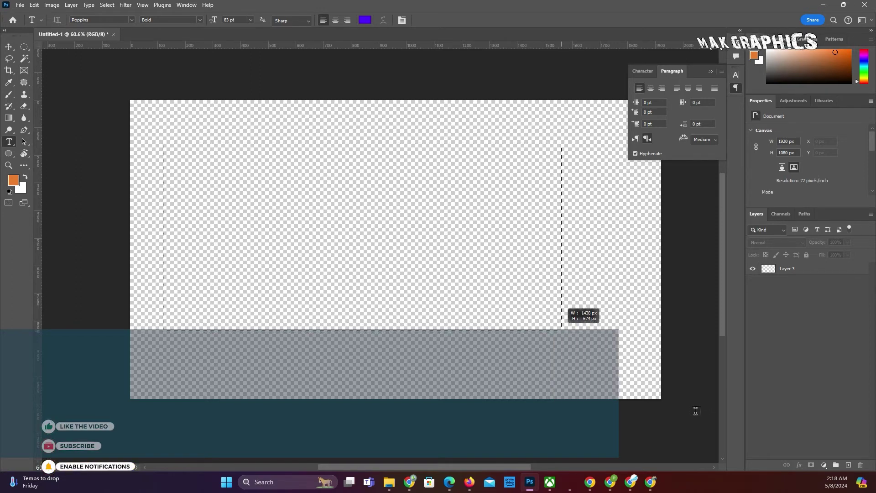
pyautogui.moveTo(562, 331); pyautogui.dragTo(561, 330)
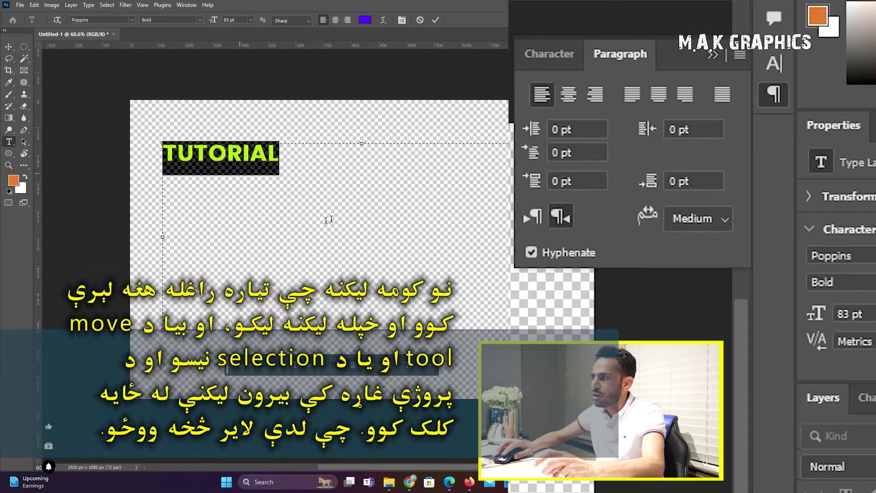
pyautogui.moveTo(349, 187); pyautogui.dragTo(181, 187)
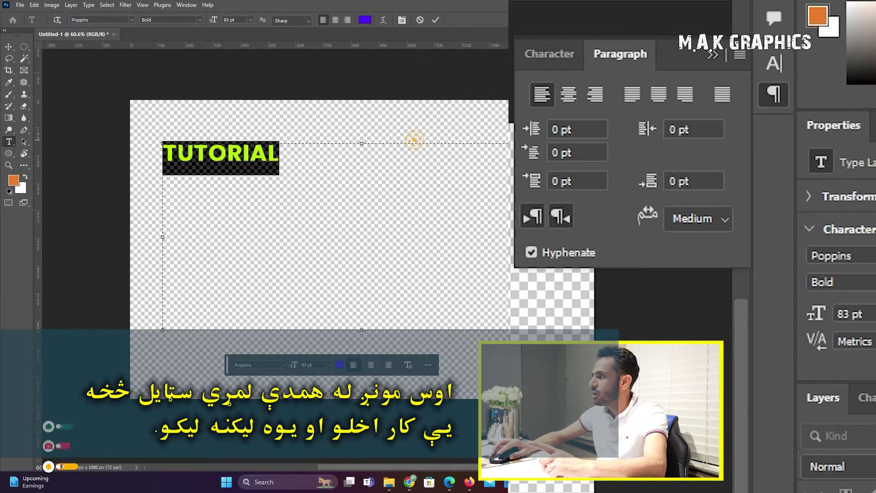
pyautogui.click(533, 216)
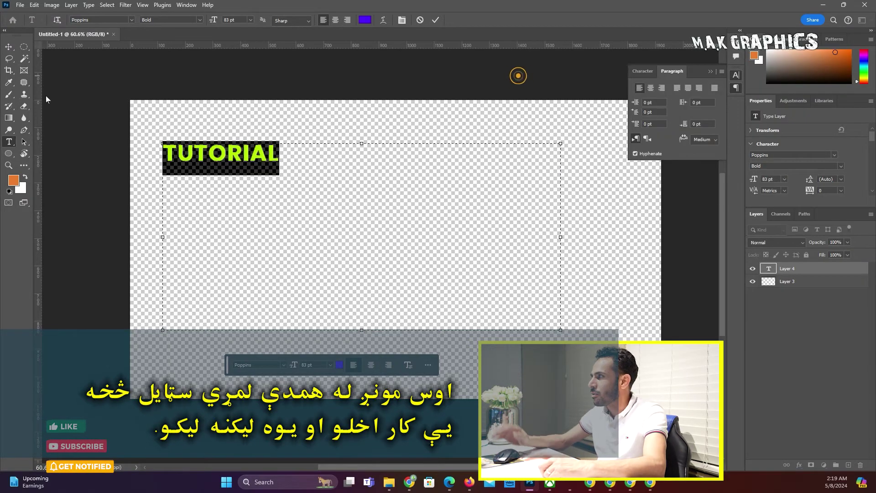
# Enlarge the selected TUTORIAL text to 247 pt and recolour it magenta pink.
pyautogui.click(643, 72)
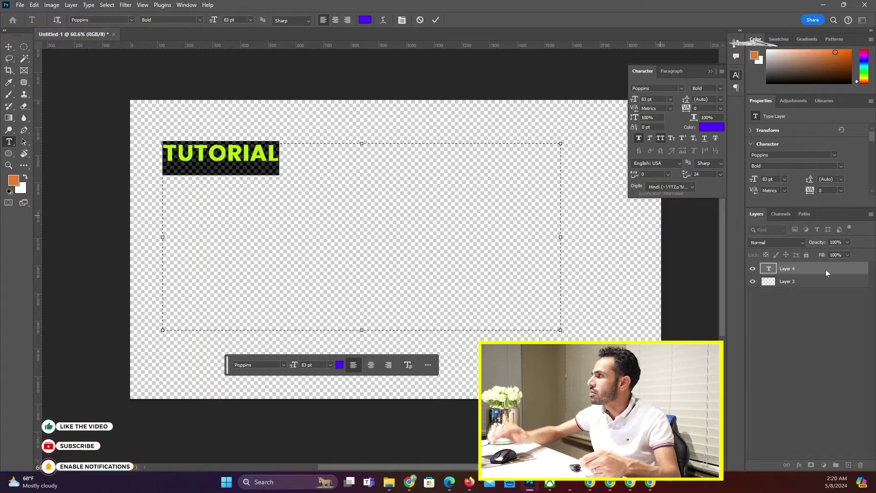
pyautogui.click(670, 99)
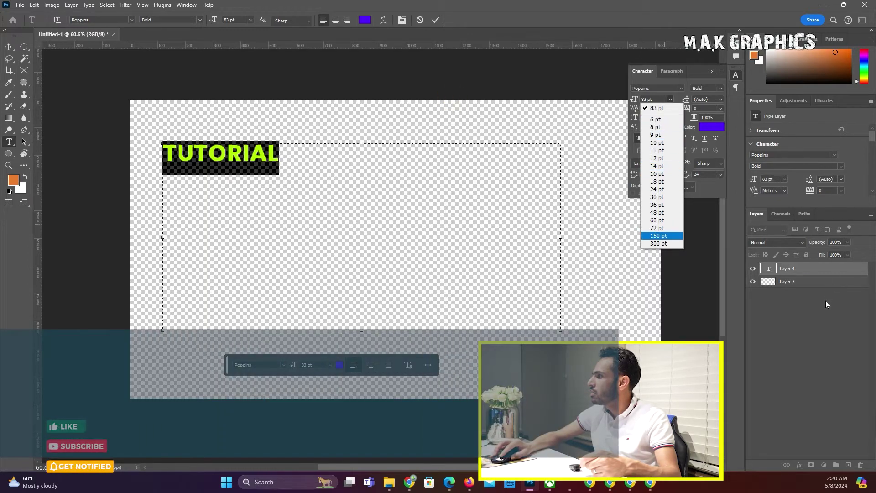
pyautogui.click(659, 236)
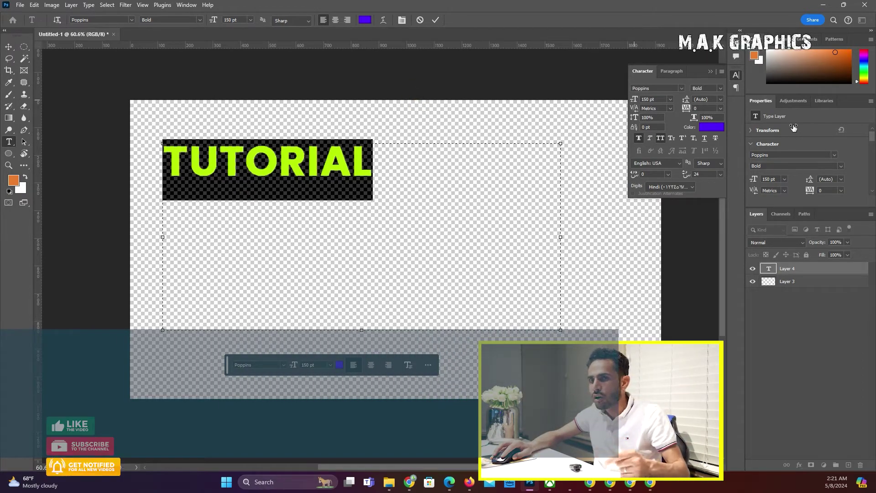
pyautogui.moveTo(635, 99)
pyautogui.mouseDown()
pyautogui.moveTo(671, 92)
pyautogui.moveTo(618, 104)
pyautogui.mouseUp()
pyautogui.moveTo(771, 132); pyautogui.dragTo(849, 125)
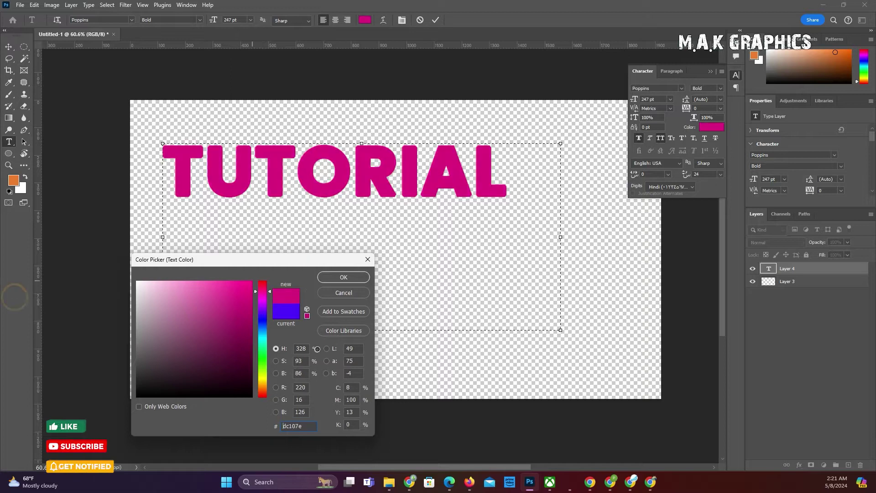
pyautogui.press('Return')
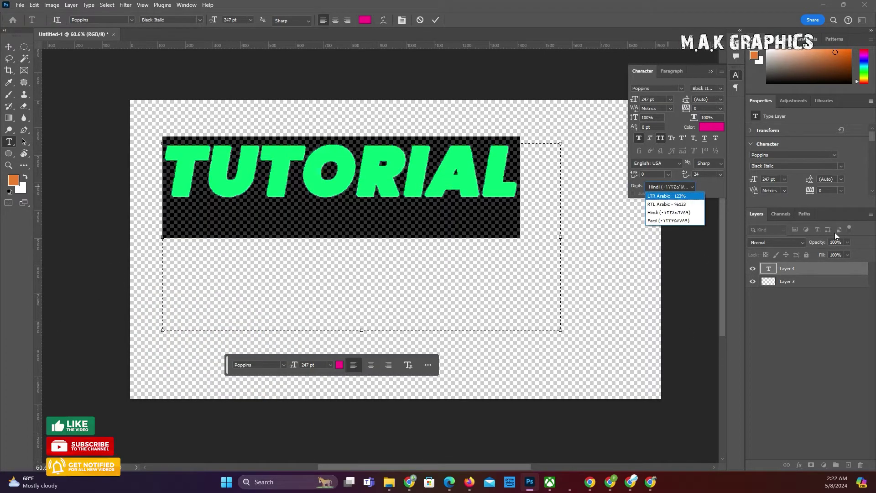
# Change the TUTORIAL text's font style to Black Italic and commit the text edit.
pyautogui.click(834, 231)
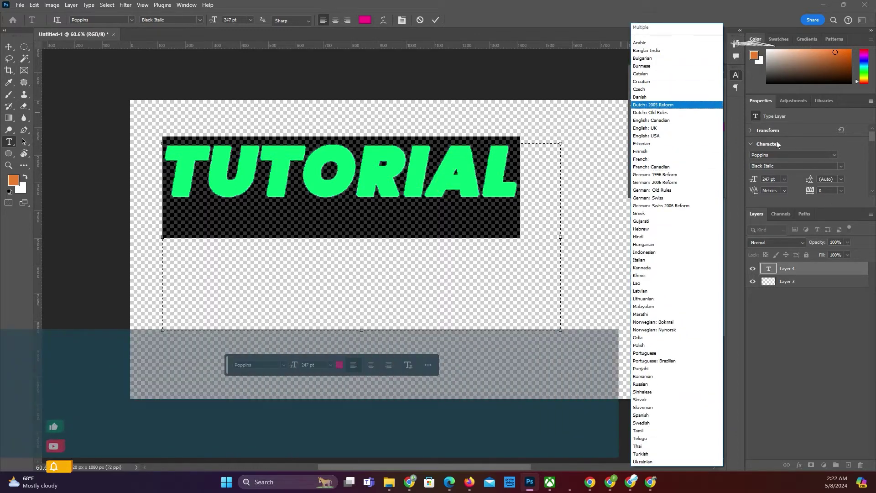
pyautogui.click(777, 140)
pyautogui.hotkey('ctrl', 'Return')
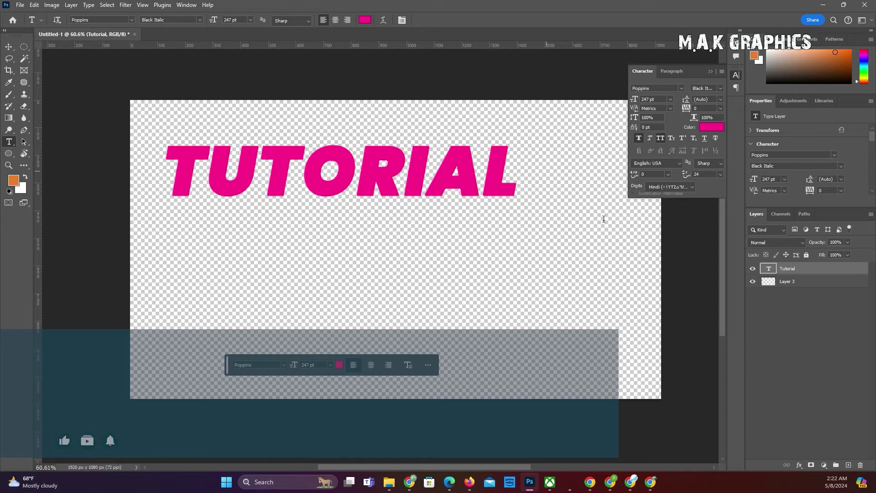
# Examine the language choices available for the TUTORIAL text and leave text editing with the Move tool.
pyautogui.hotkey('ctrl', 'a')
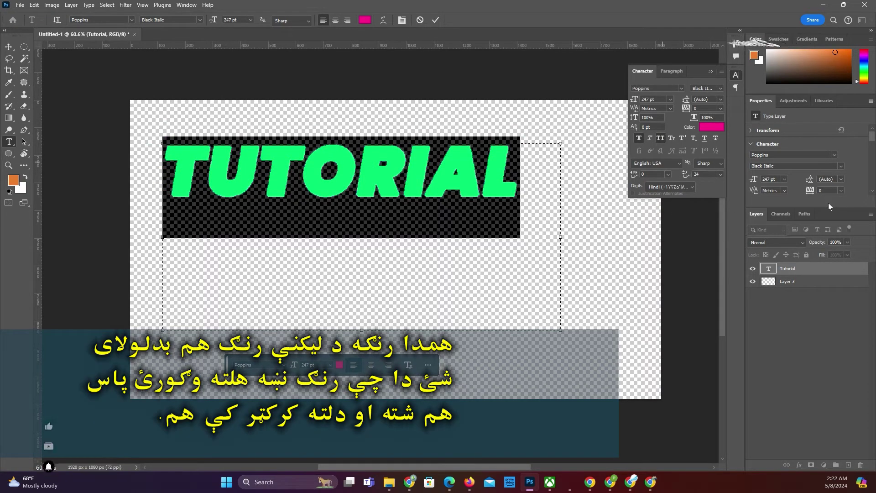
pyautogui.click(663, 163)
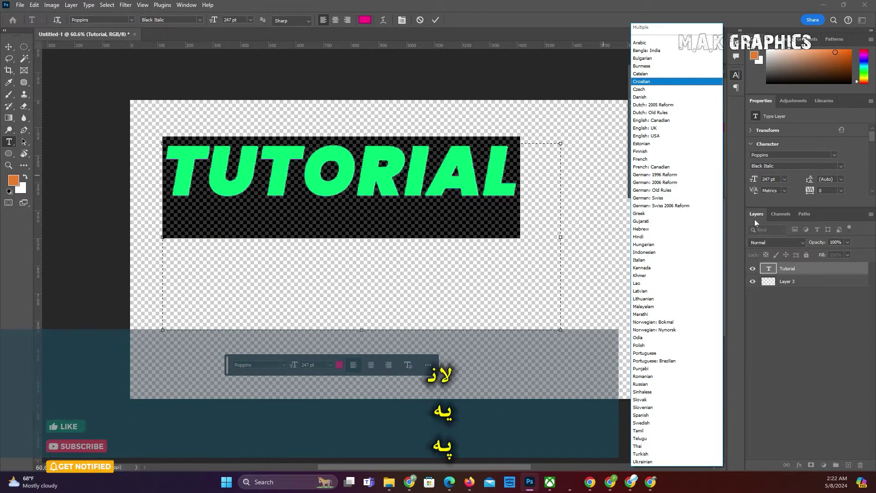
pyautogui.press('Down')
pyautogui.press('Down')
pyautogui.press('Down')
pyautogui.press('Down')
pyautogui.press('Down')
pyautogui.press('Down')
pyautogui.press('Down')
pyautogui.press('Down')
pyautogui.press('Down')
pyautogui.press('Down')
pyautogui.press('Down')
pyautogui.press('Down')
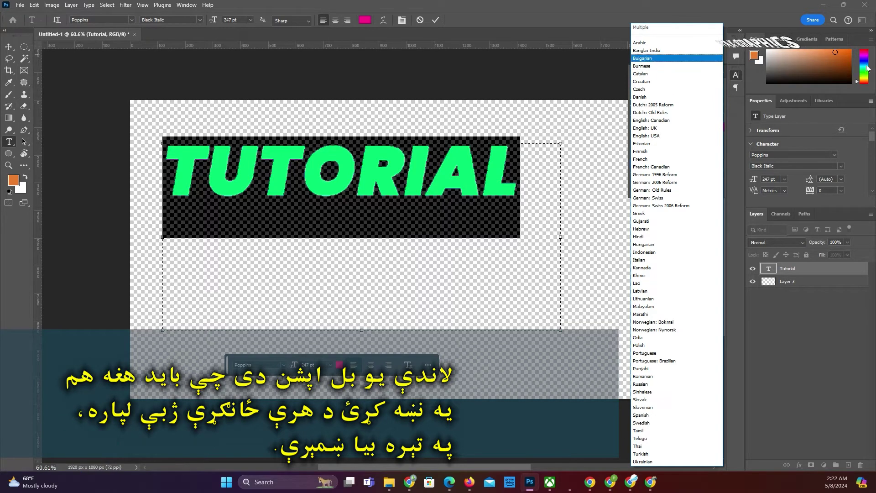
pyautogui.click(752, 220)
pyautogui.click(531, 199)
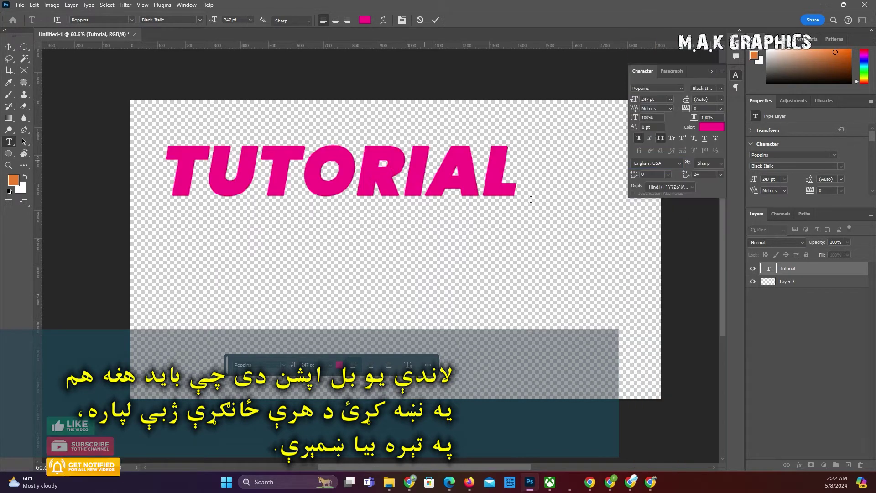
pyautogui.hotkey('ctrl', 'h')
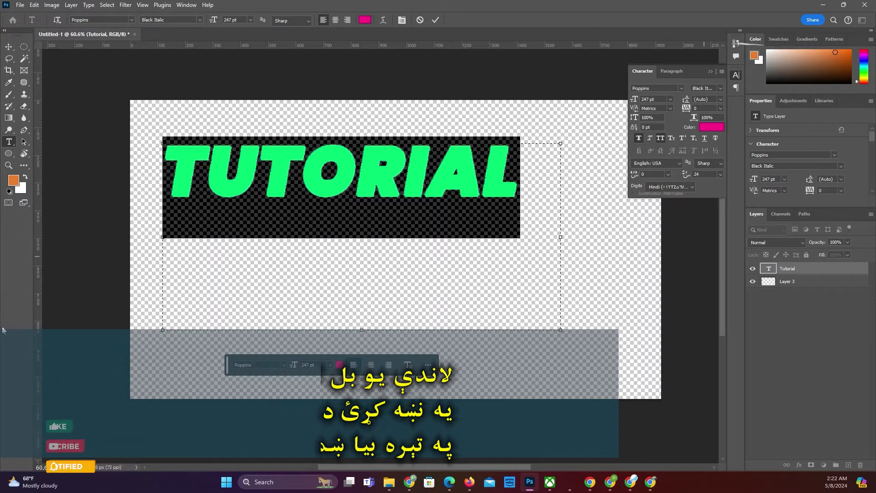
pyautogui.click(9, 47)
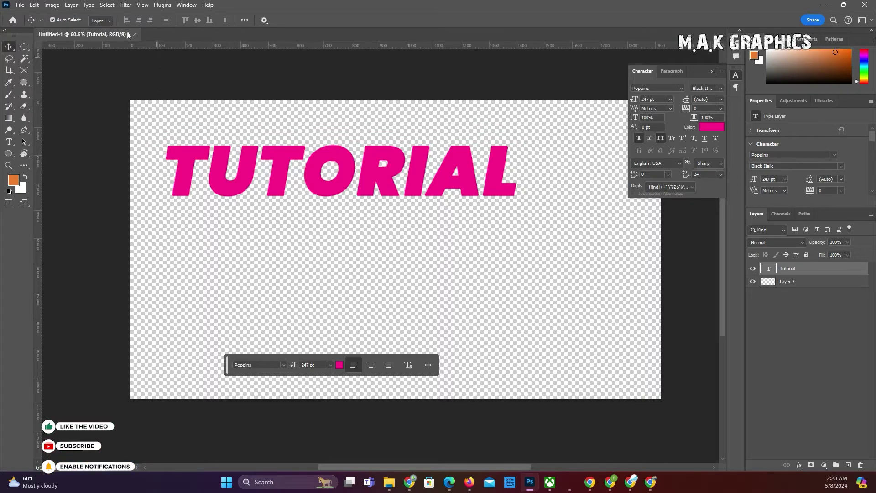
# Duplicate the TUTORIAL text with the Move tool, placing the copy below the original.
pyautogui.click(34, 5)
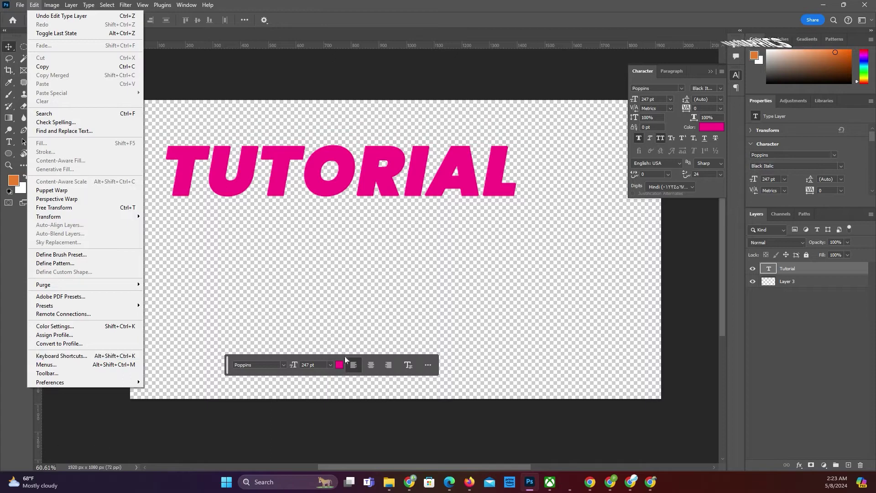
pyautogui.click(165, 100)
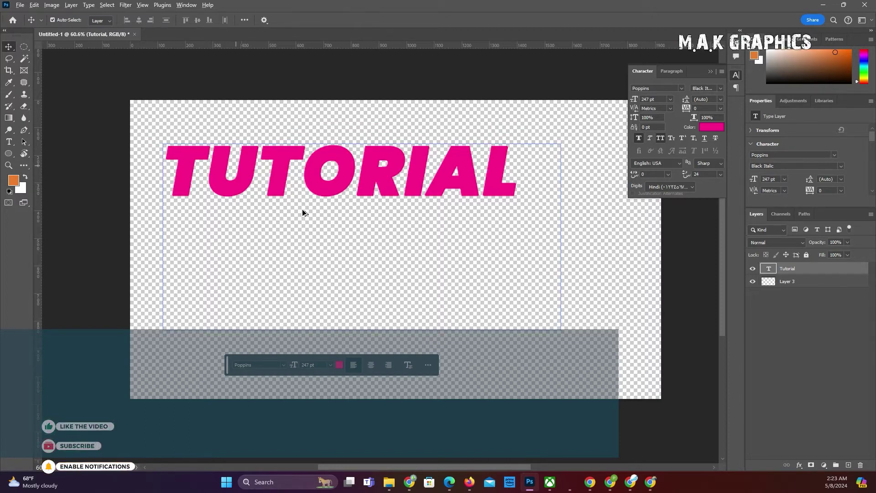
pyautogui.moveTo(303, 211); pyautogui.dragTo(290, 263)
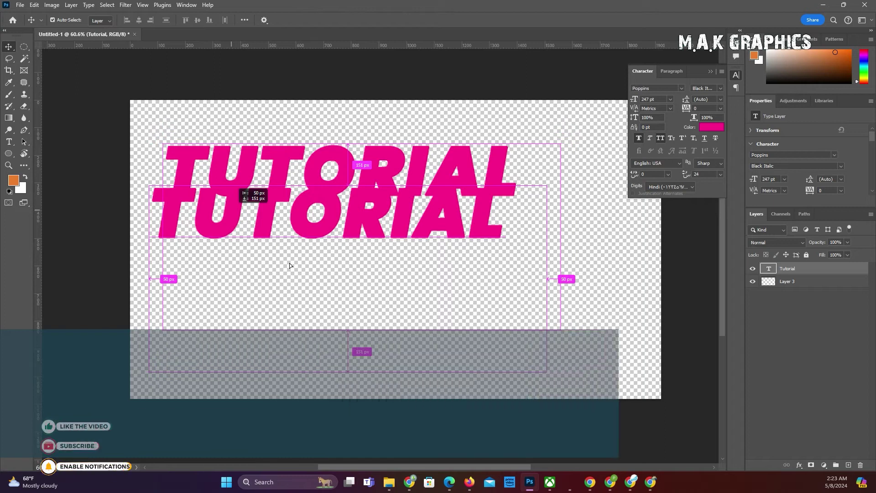
pyautogui.press('shift')
pyautogui.moveTo(290, 263); pyautogui.dragTo(222, 283)
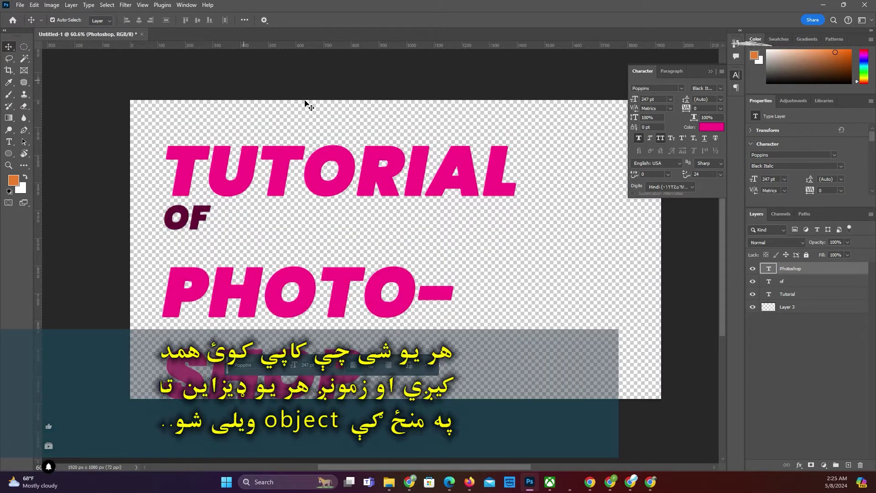
# Try selecting the whole canvas and stepping through the layers, and clear each selection.
pyautogui.click(305, 101)
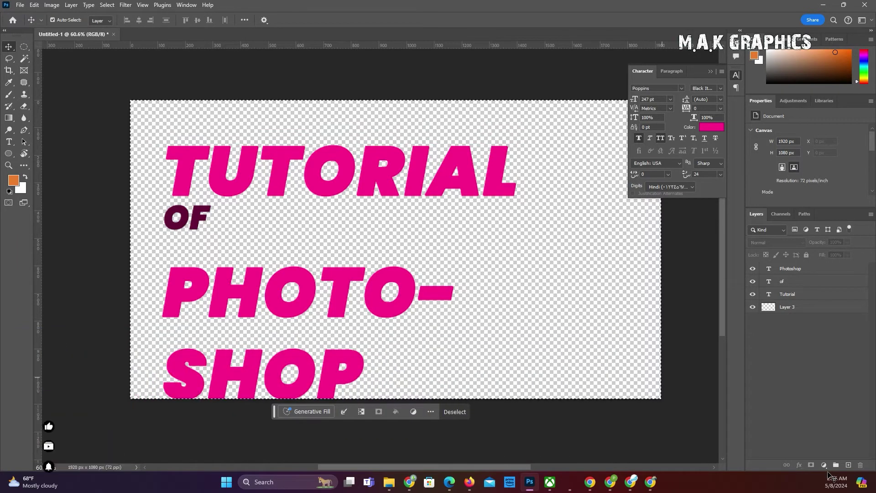
pyautogui.hotkey('ctrl', 'a')
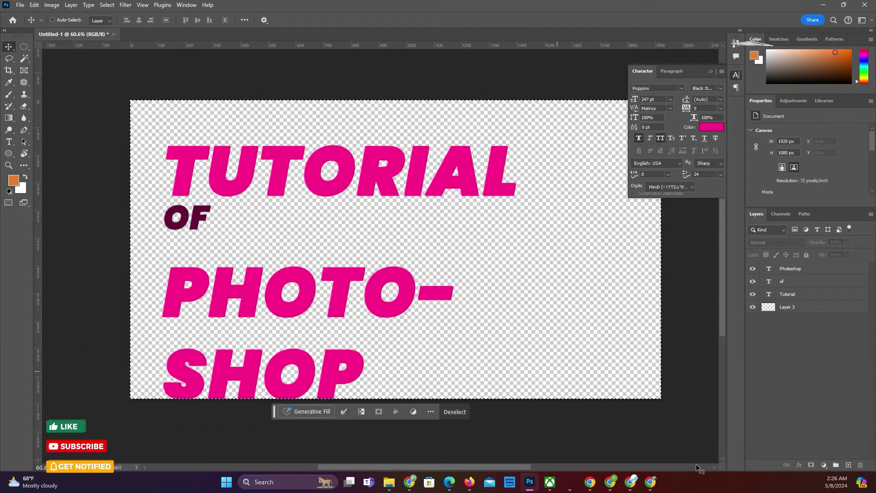
pyautogui.hotkey('ctrl', 'd')
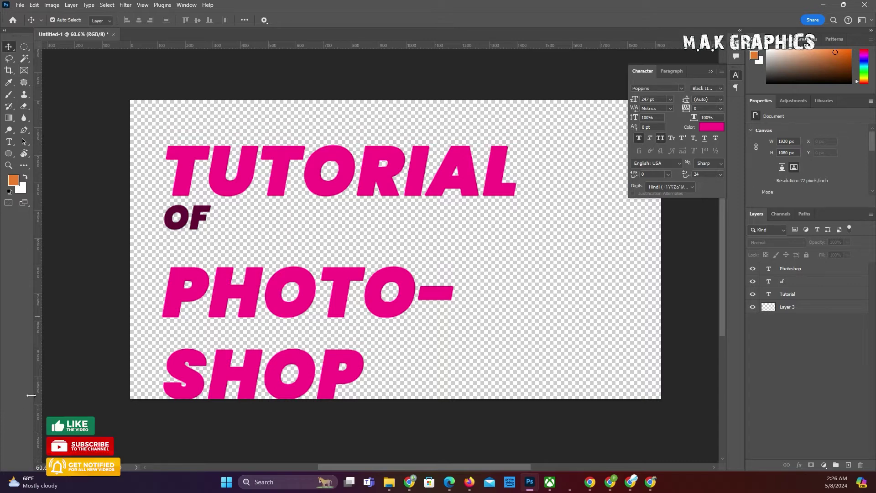
pyautogui.hotkey('alt', '.')
pyautogui.hotkey('alt', '[')
pyautogui.hotkey('alt', '[')
pyautogui.click(632, 419)
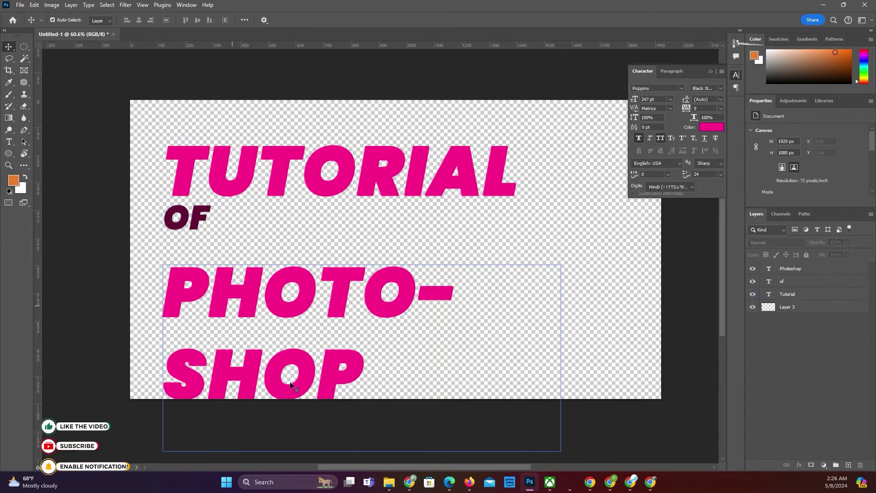
# Select all of the PHOTOSHOP text and set its font size to 178 pt.
pyautogui.click(332, 385)
pyautogui.doubleClick(320, 382)
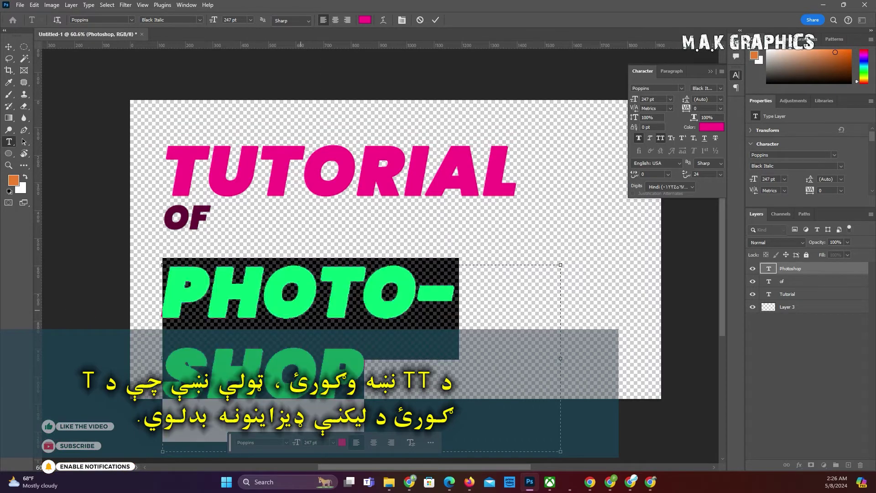
pyautogui.moveTo(634, 100); pyautogui.dragTo(603, 109)
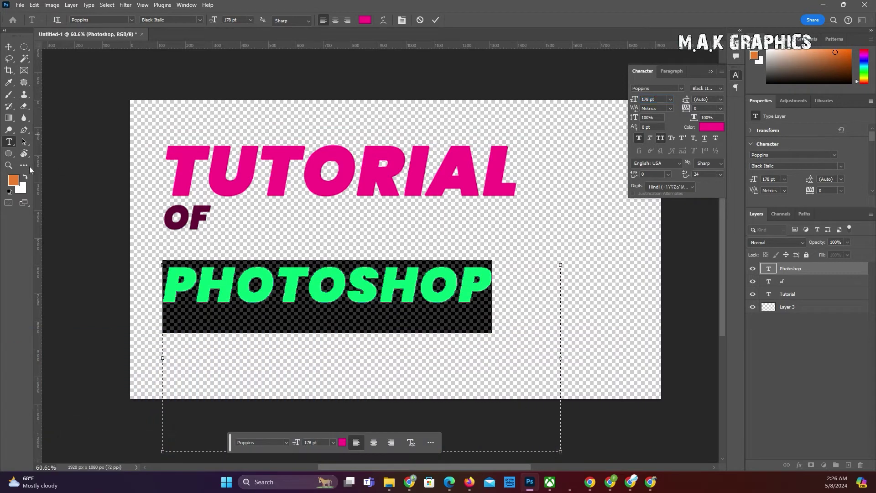
# Recolour the PHOTOSHOP text orange (fe5a01) and commit the text edit.
pyautogui.click(342, 442)
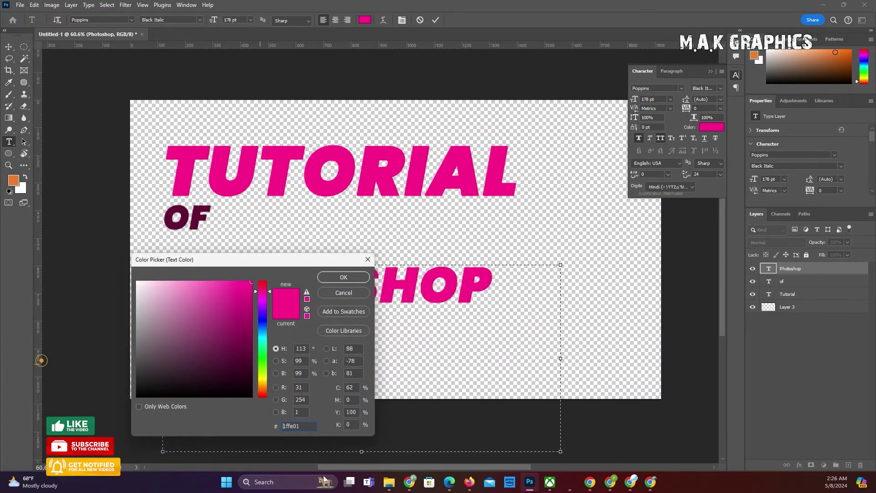
pyautogui.write('fe9601')
pyautogui.click(263, 390)
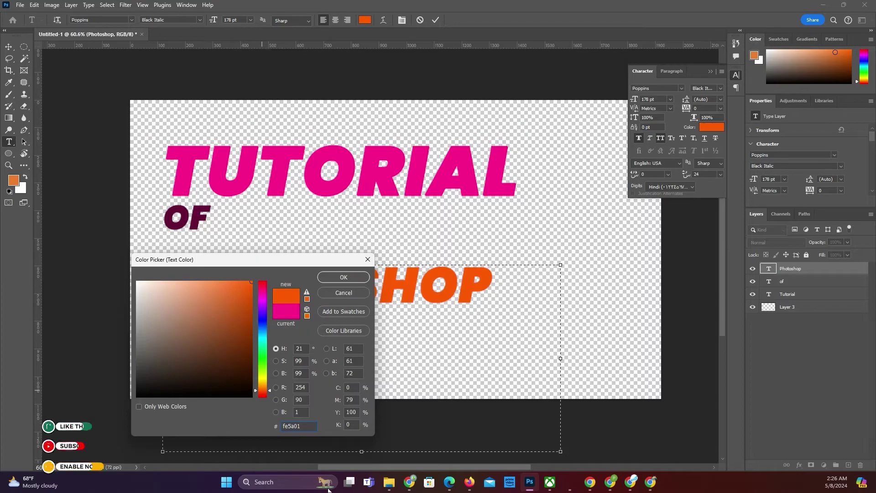
pyautogui.press('Return')
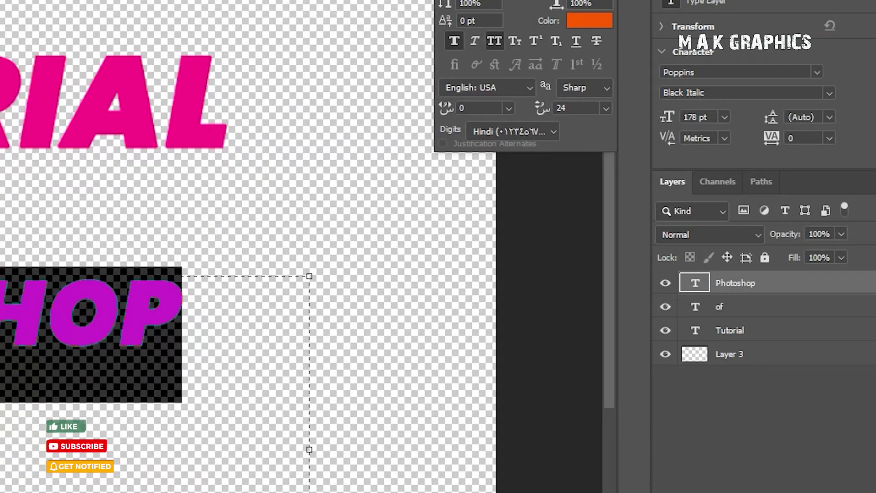
pyautogui.hotkey('ctrl', 'Return')
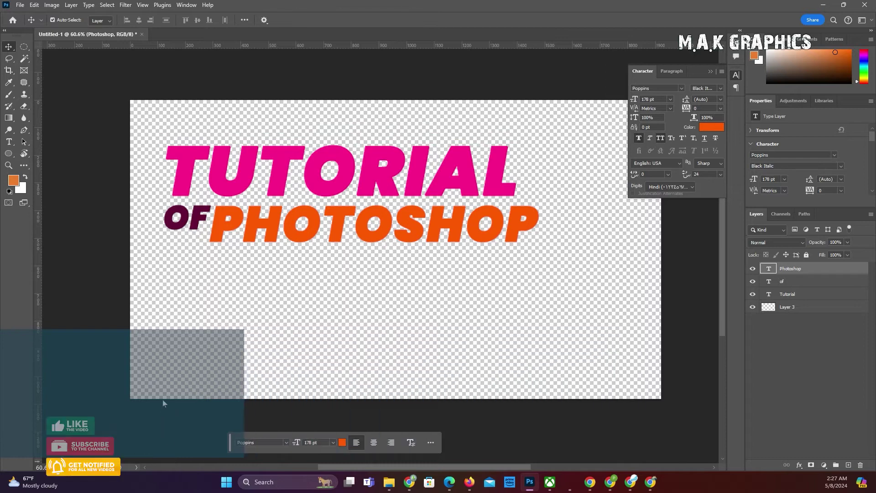
# Select the Photoshop and of text layers together and clear the layer selection.
pyautogui.hotkey('alt', 'shift', '[')
pyautogui.hotkey('alt', 'shift', '[')
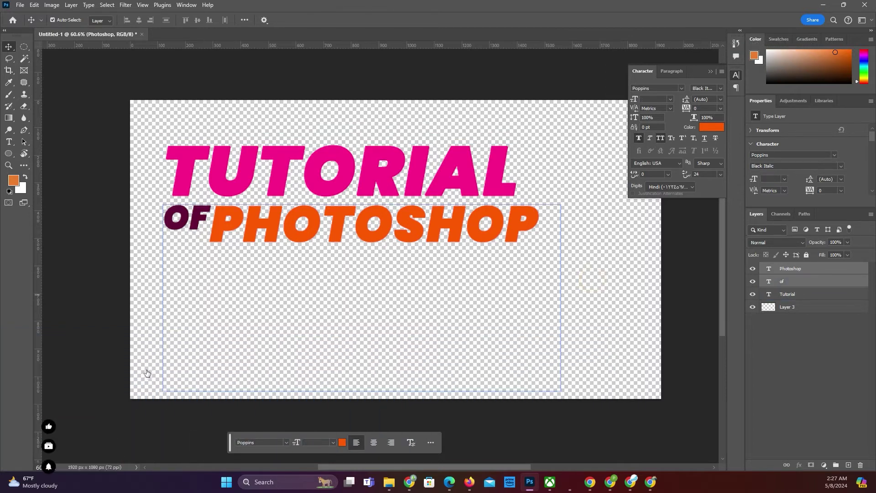
pyautogui.click(142, 455)
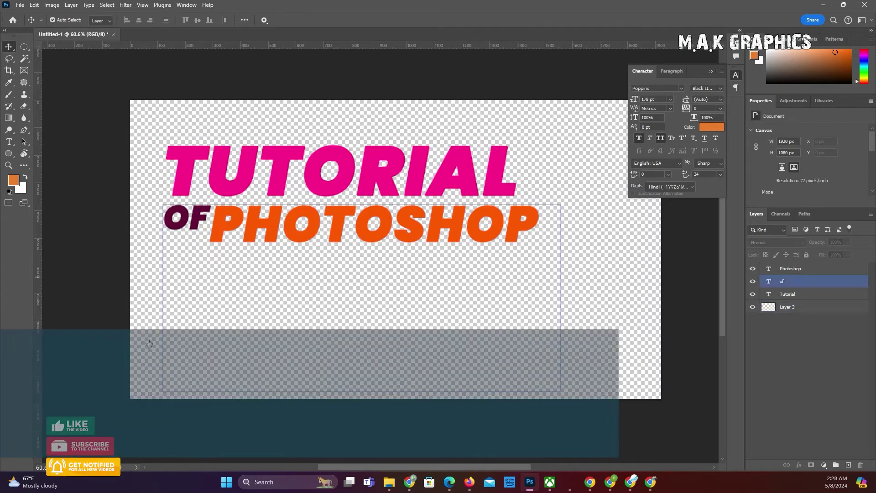
pyautogui.click(601, 271)
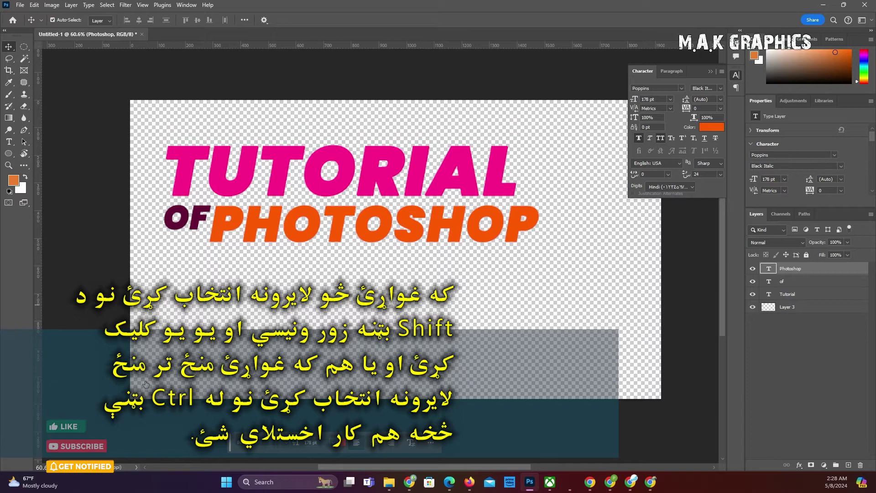
# Select all four layers together, clear the selection, and repeat with only the Photoshop and Tutorial layers.
pyautogui.keyDown('shift'); pyautogui.click(788, 306); pyautogui.keyUp('shift')
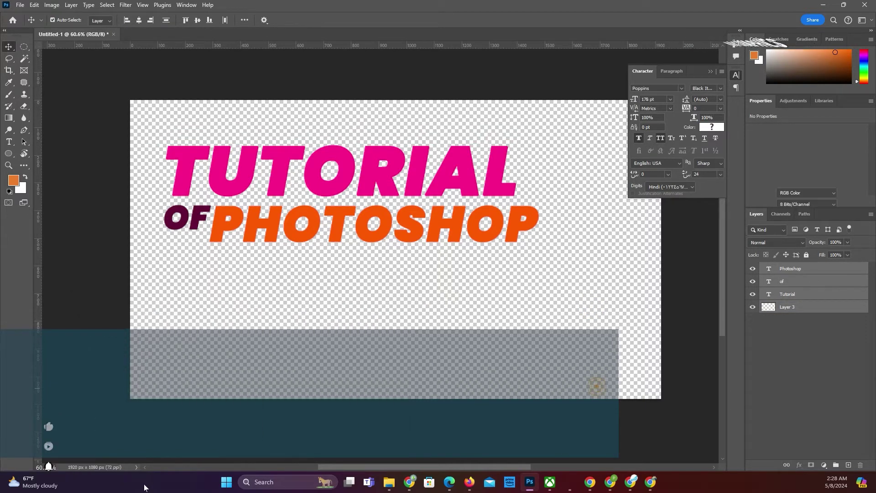
pyautogui.click(148, 424)
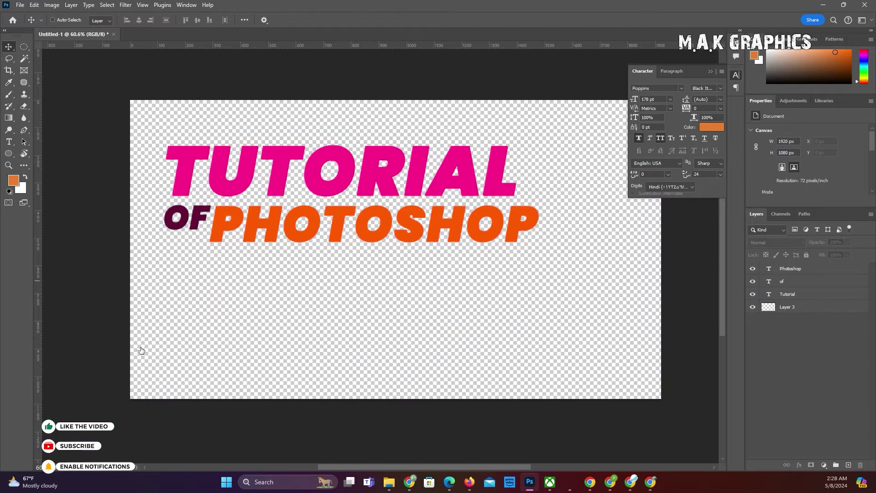
pyautogui.click(790, 268)
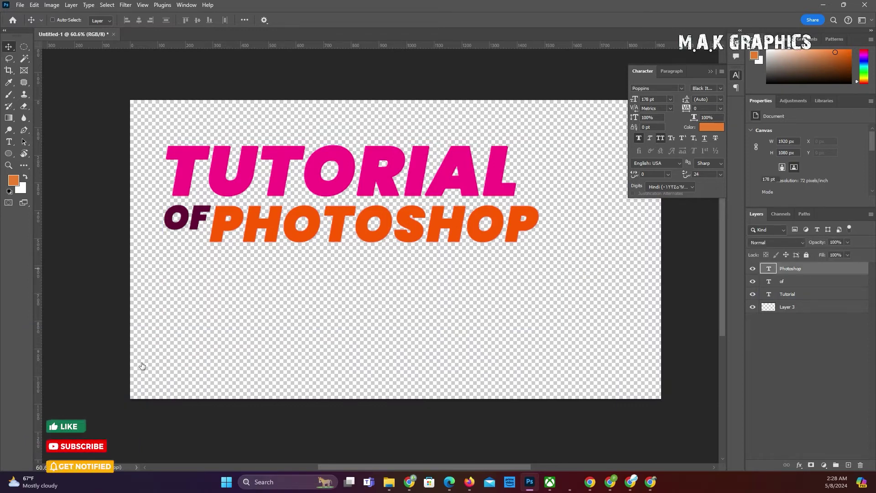
pyautogui.keyDown('ctrl'); pyautogui.click(786, 294); pyautogui.keyUp('ctrl')
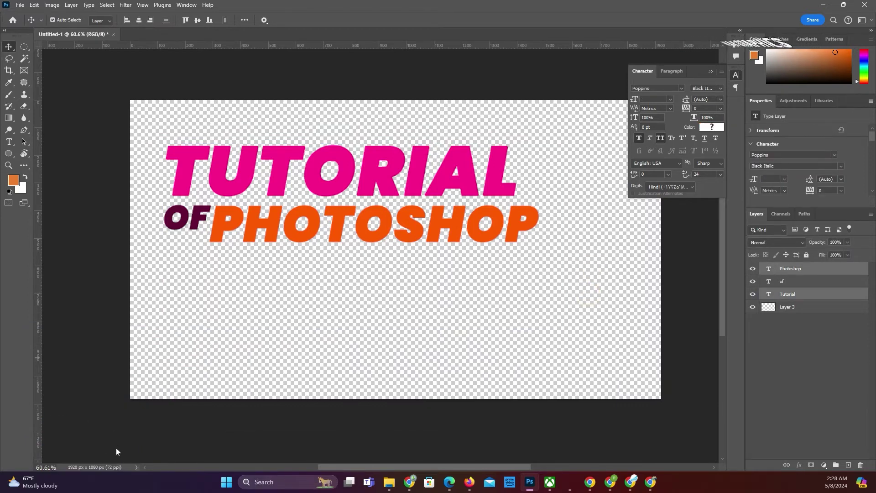
pyautogui.click(116, 447)
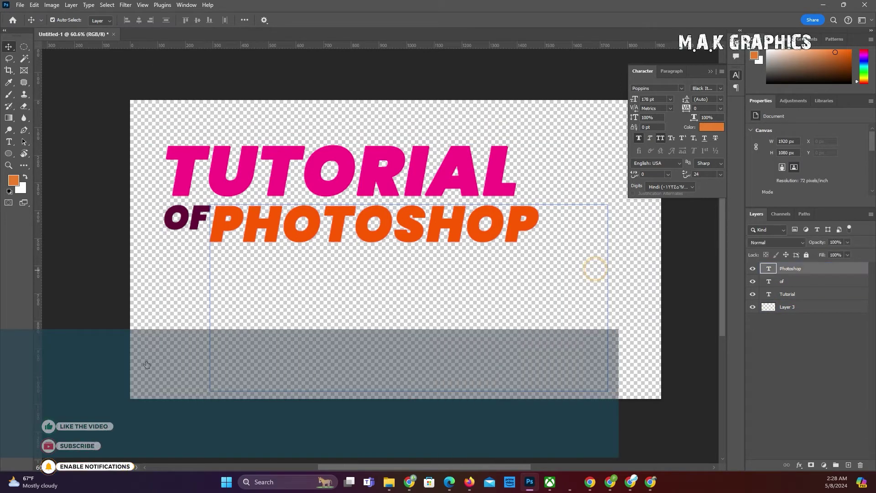
# Select the Photoshop, of and Tutorial text layers together and clear the layer selection.
pyautogui.keyDown('ctrl'); pyautogui.click(782, 281); pyautogui.keyUp('ctrl')
pyautogui.keyDown('ctrl'); pyautogui.click(787, 294); pyautogui.keyUp('ctrl')
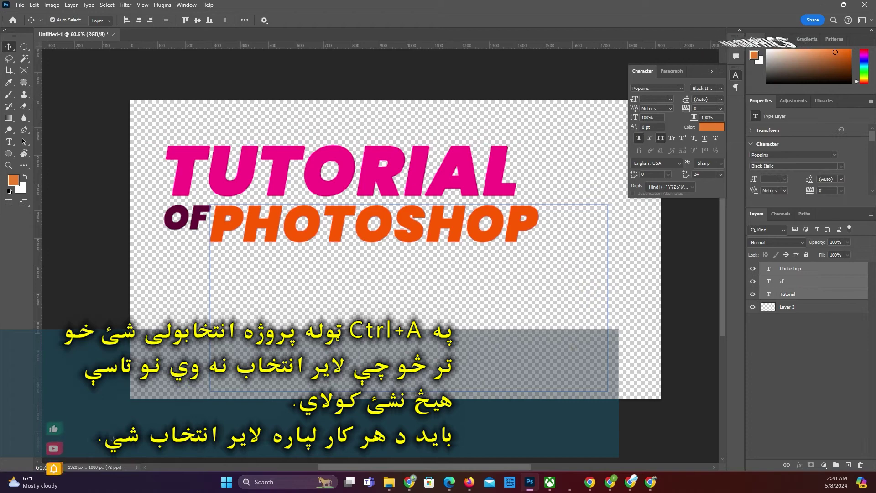
pyautogui.click(795, 345)
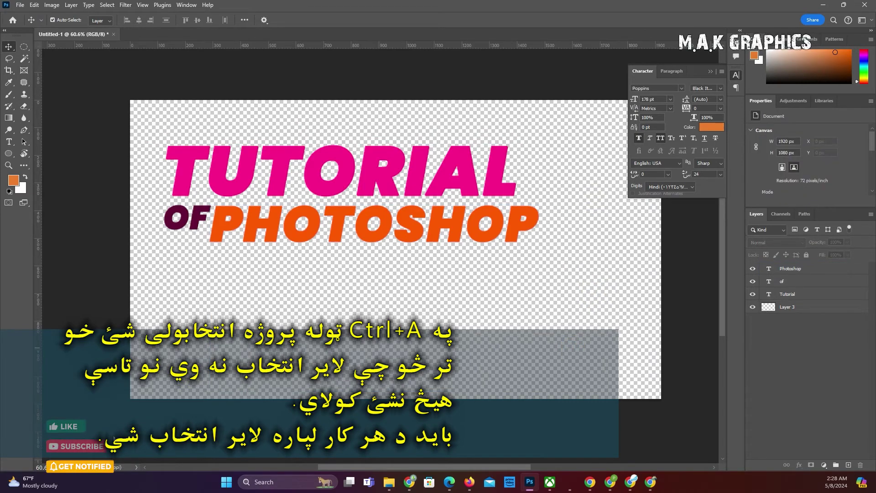
pyautogui.click(792, 305)
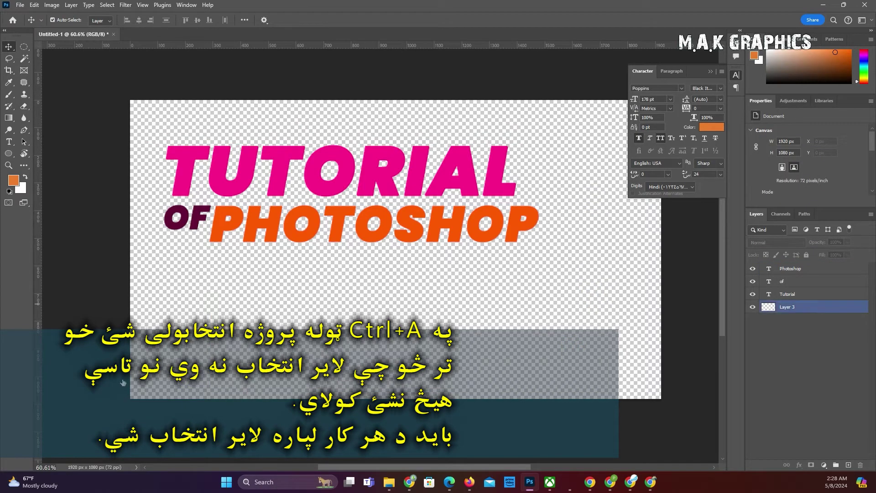
pyautogui.hotkey('alt', '.')
pyautogui.hotkey('alt', '.')
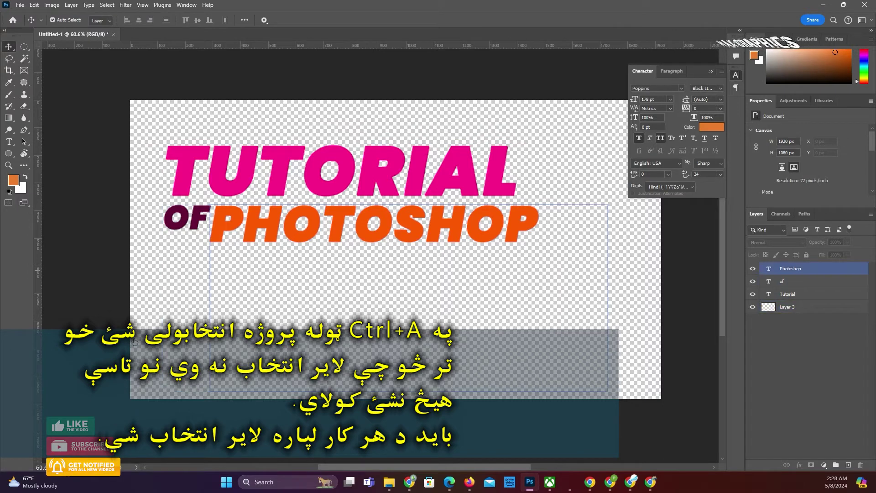
pyautogui.click(143, 348)
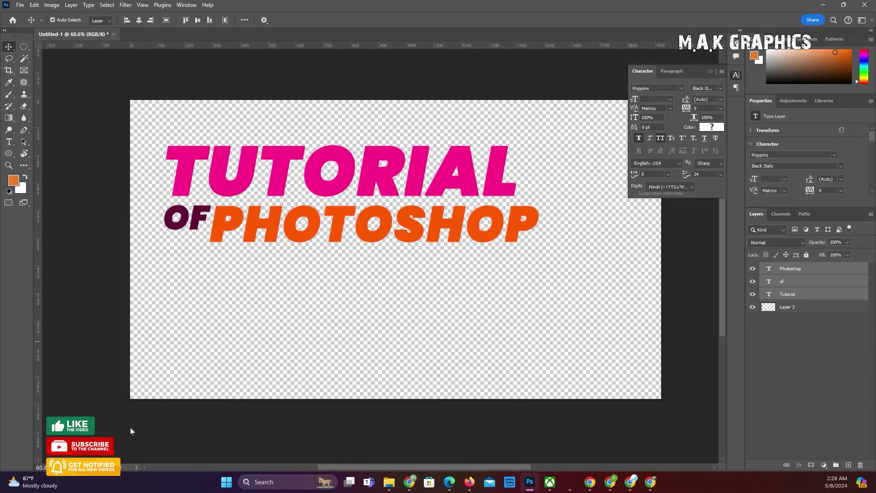
# Delete the empty pixel layer Layer 3 beneath the text layers.
pyautogui.click(130, 427)
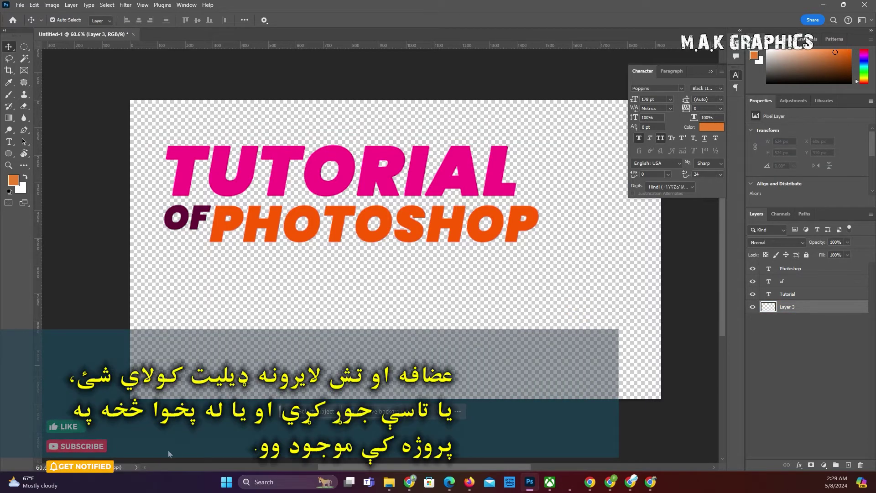
pyautogui.press('Delete')
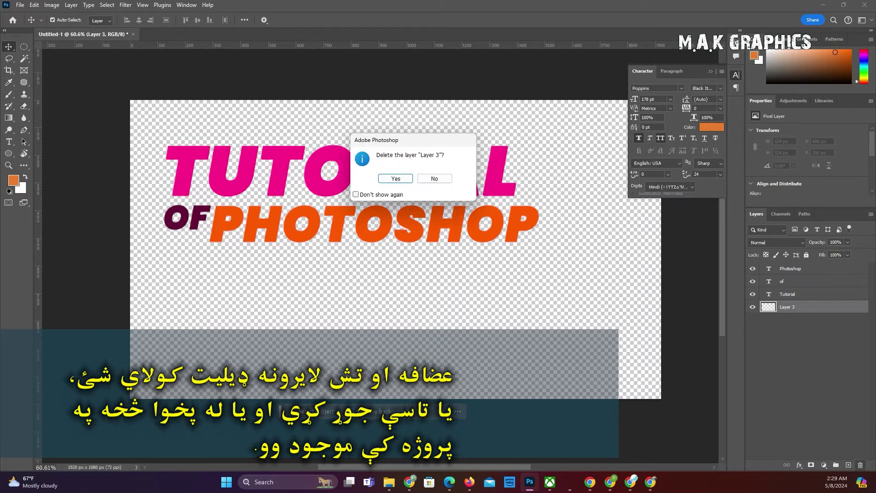
pyautogui.press('Return')
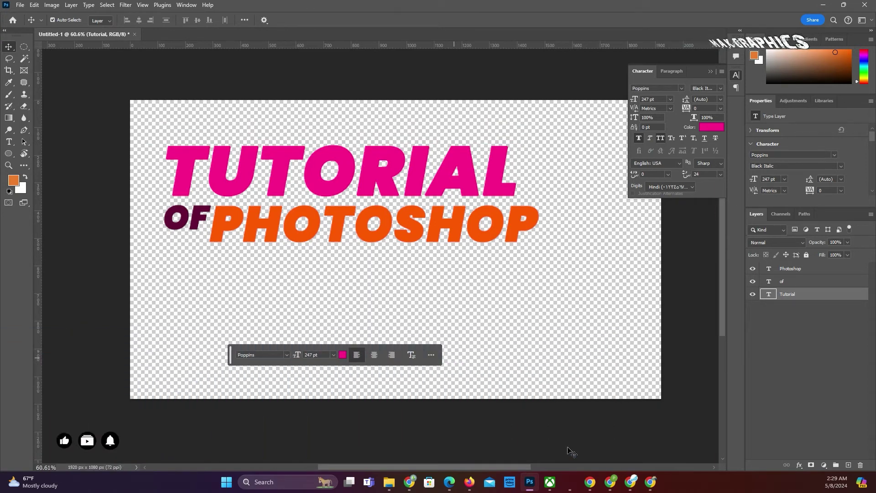
# Move the Photoshop, of and Tutorial text layers together down and right to about the middle of the canvas and deselect them.
pyautogui.moveTo(569, 449); pyautogui.dragTo(127, 366)
pyautogui.click(601, 269)
pyautogui.keyDown('shift'); pyautogui.click(817, 294); pyautogui.keyUp('shift')
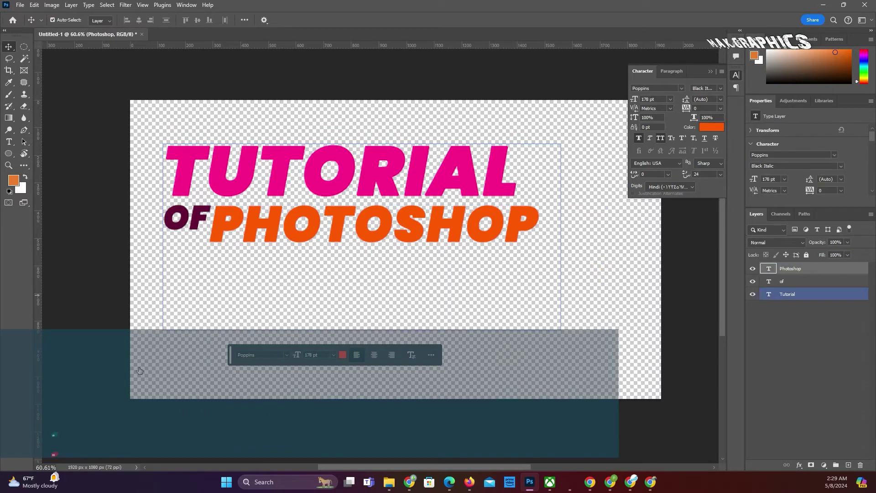
pyautogui.moveTo(380, 181); pyautogui.dragTo(422, 237)
pyautogui.click(135, 100)
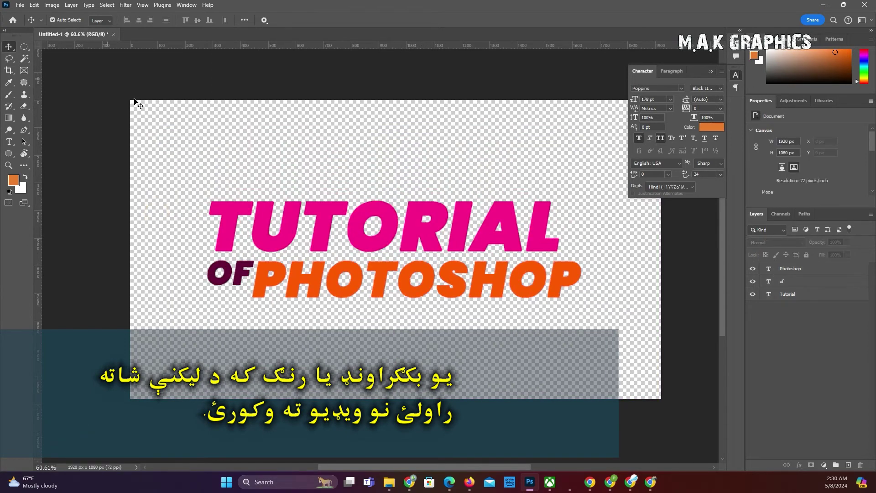
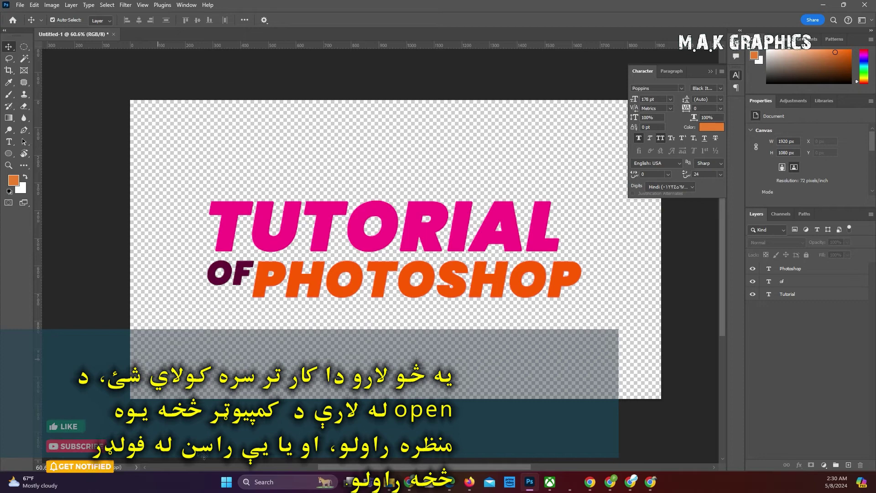
pyautogui.click(20, 5)
pyautogui.press('Escape')
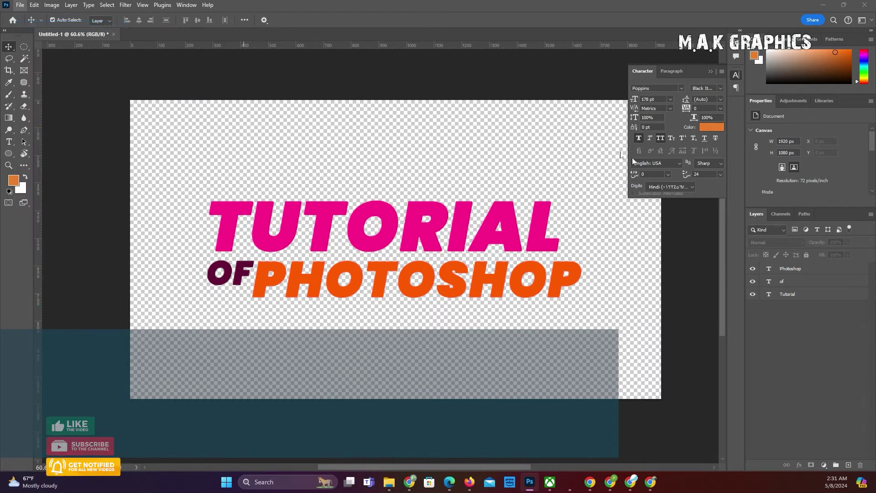
pyautogui.hotkey('ctrl', 'o')
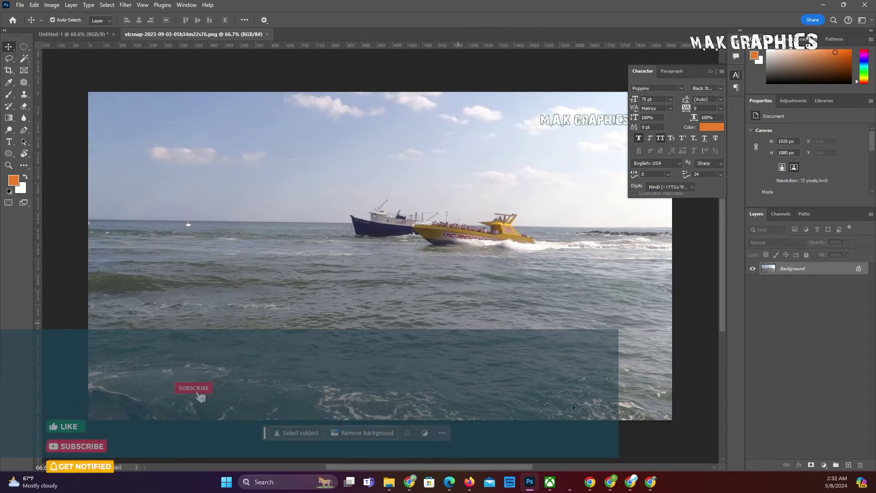
# Switch back and forth between the boat photo and the Untitled-1 text document to compare them, ending on Untitled-1 with no layer selected.
pyautogui.click(73, 34)
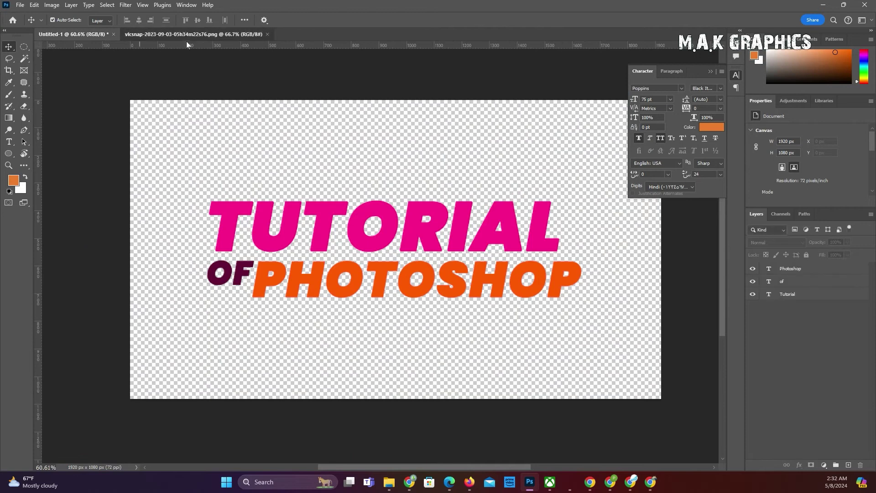
pyautogui.click(186, 34)
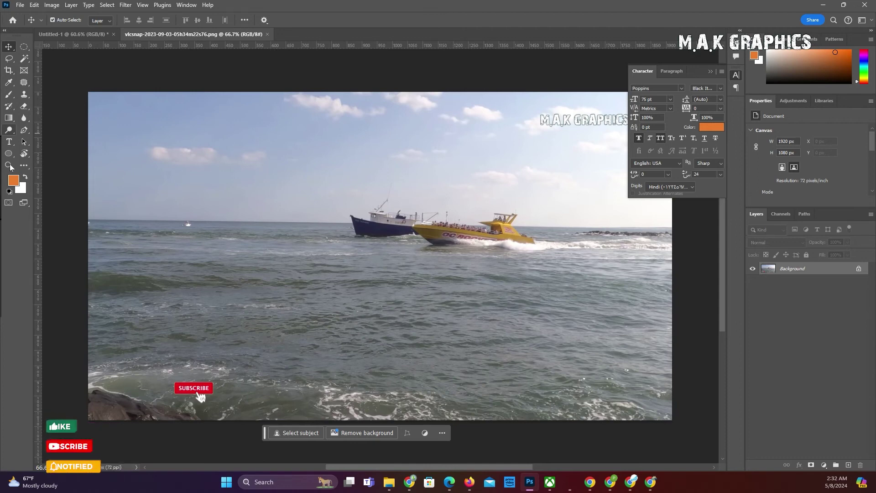
pyautogui.click(91, 35)
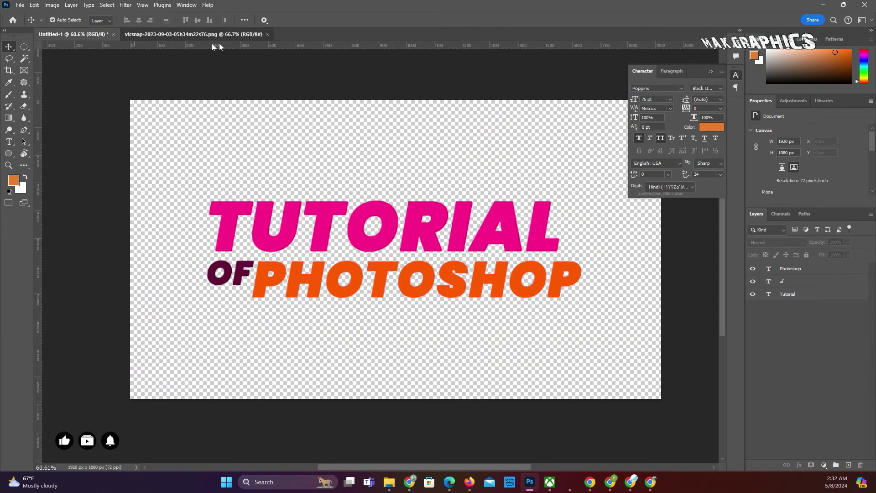
pyautogui.click(192, 34)
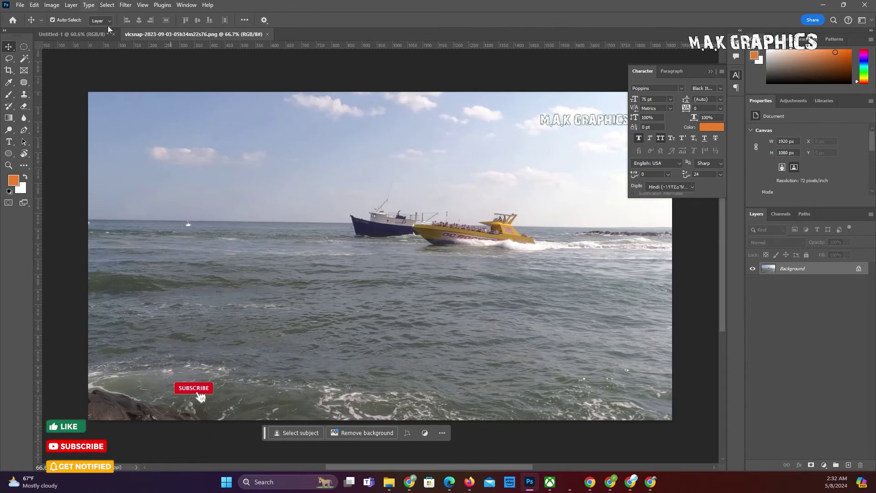
pyautogui.click(73, 33)
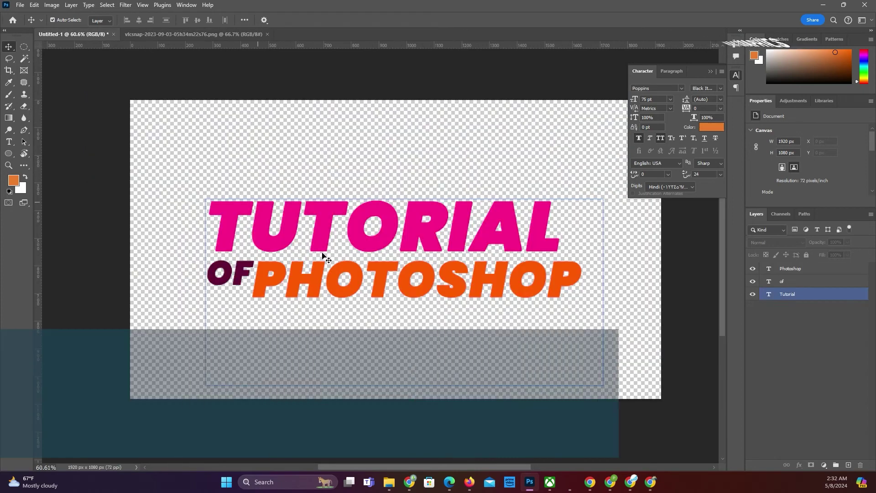
pyautogui.click(520, 352)
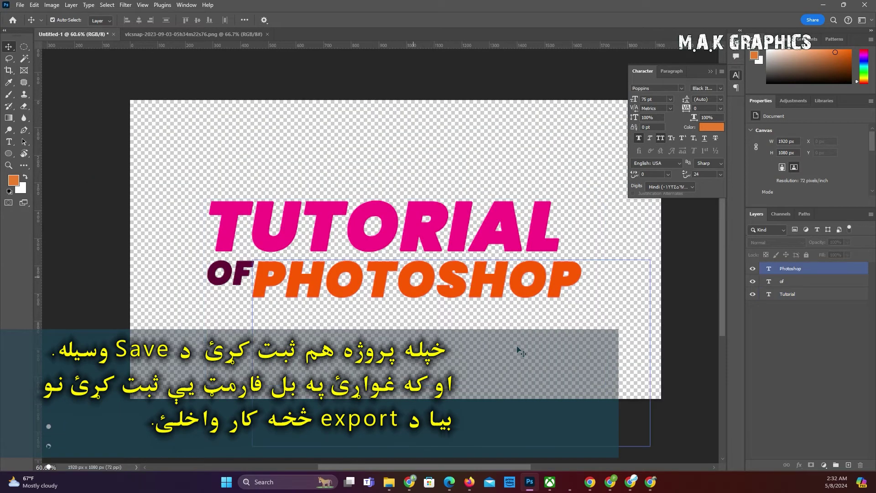
pyautogui.click(479, 348)
# Save the text document on the computer as test in Photoshop format, in the Photoshop traning eng folder on Extreme Pro (E:), with Maximize Compatibility.
pyautogui.click(21, 6)
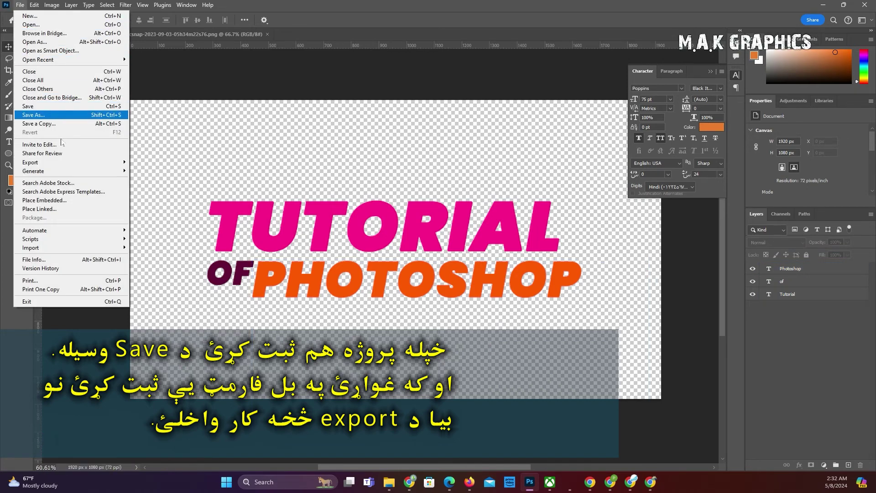
pyautogui.press('Return')
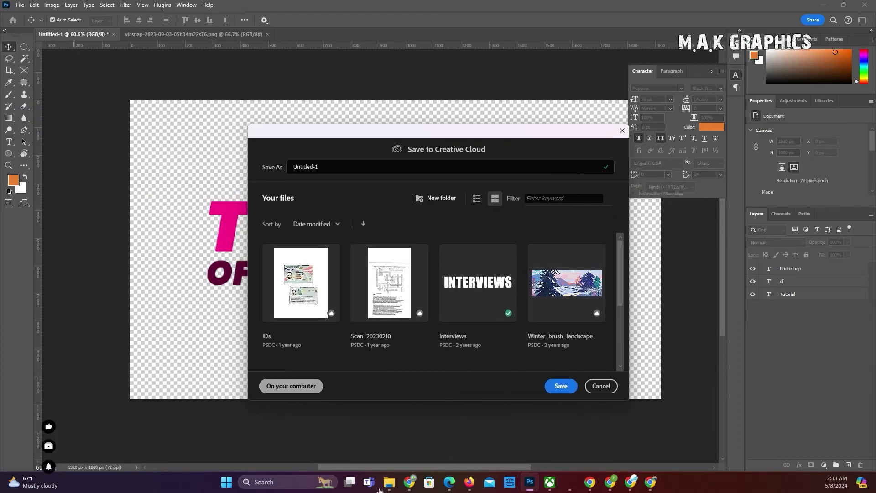
pyautogui.click(292, 387)
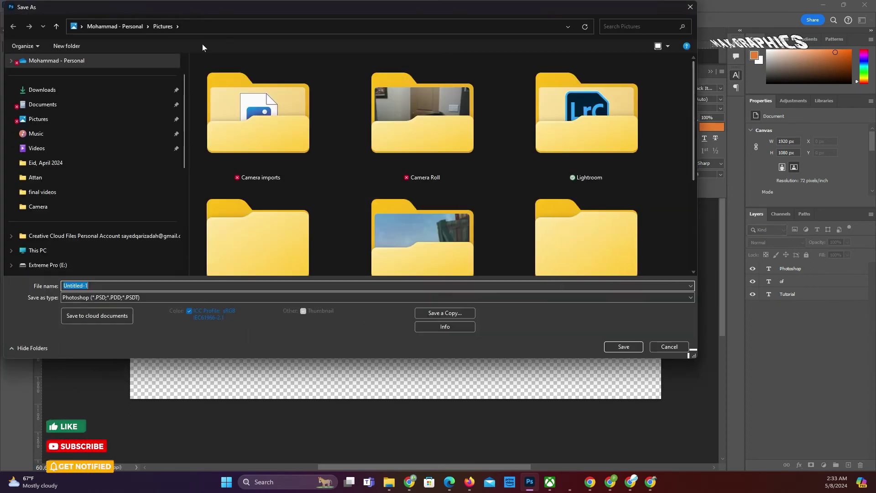
pyautogui.click(48, 265)
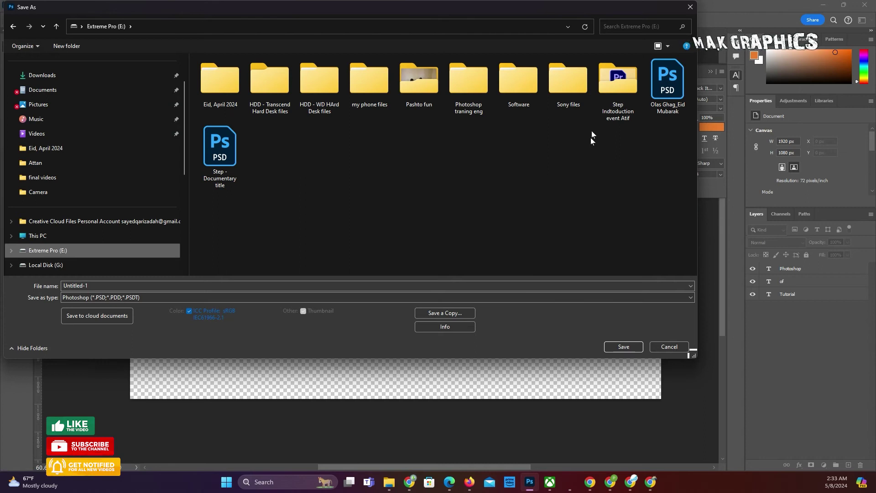
pyautogui.doubleClick(468, 81)
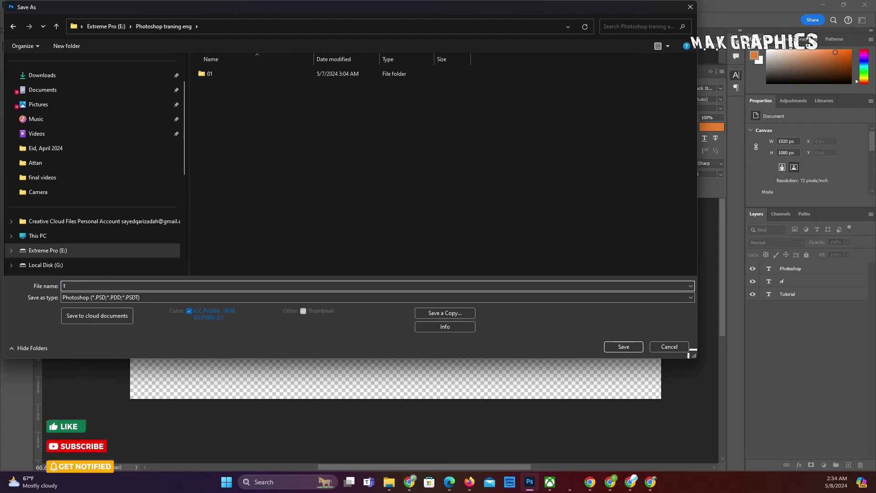
pyautogui.write('es')
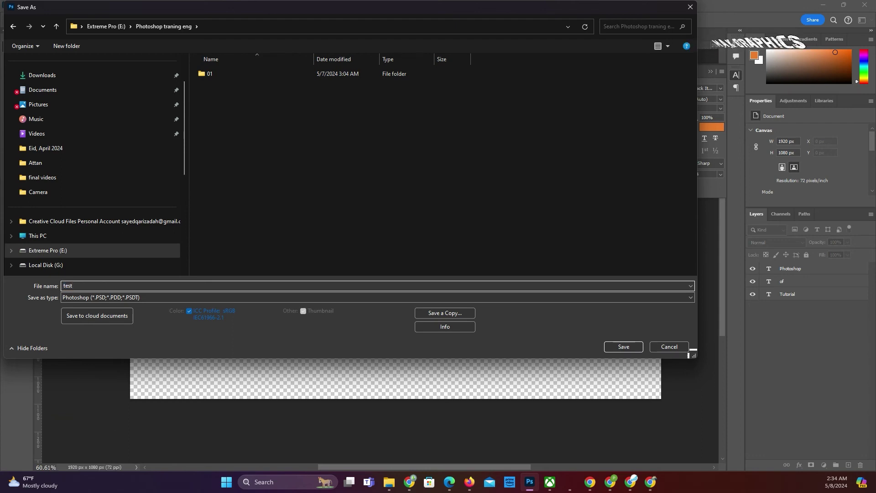
pyautogui.write('t')
pyautogui.click(624, 346)
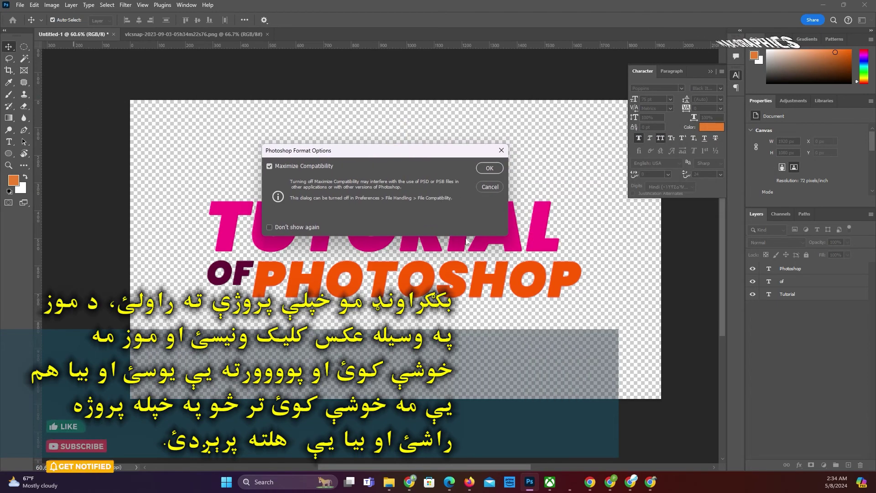
pyautogui.press('Return')
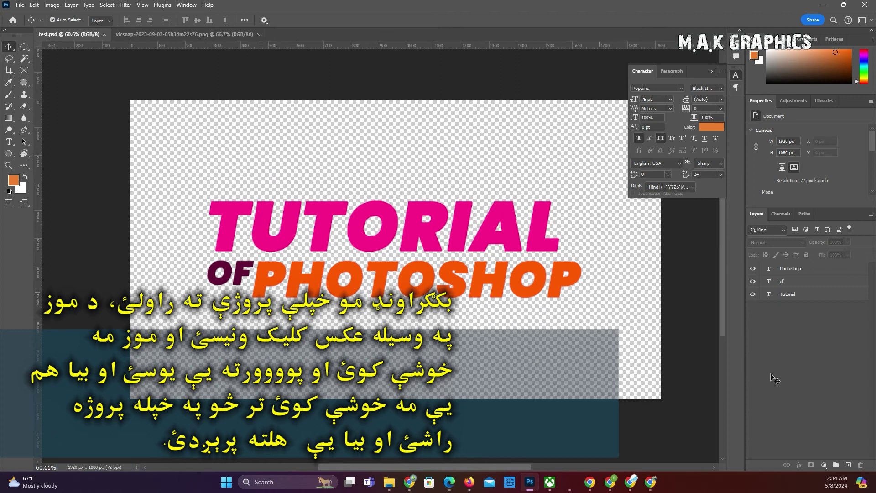
# Bring the boat photo from its own document into test.psd as a new layer filling the whole canvas.
pyautogui.click(518, 309)
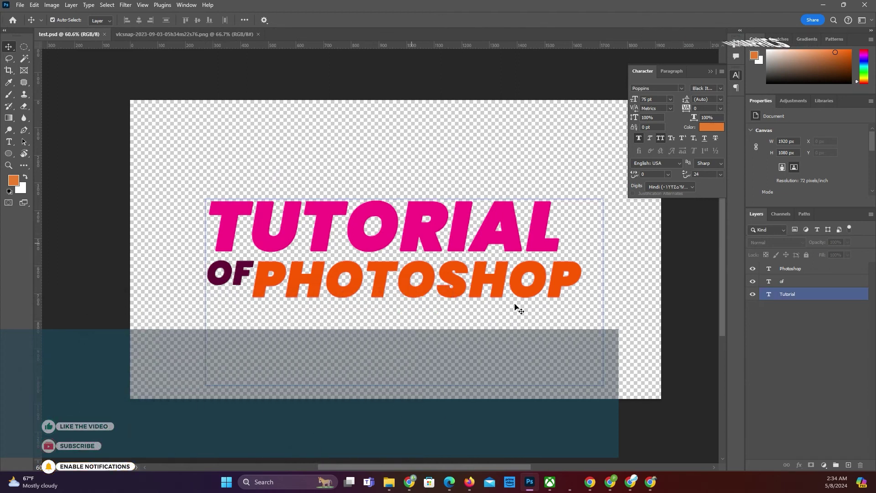
pyautogui.click(518, 308)
pyautogui.click(208, 34)
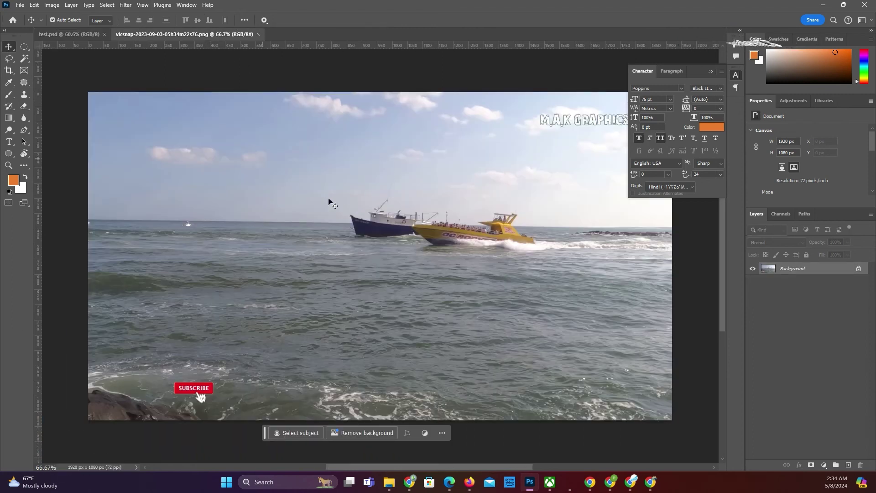
pyautogui.moveTo(345, 247); pyautogui.dragTo(196, 135)
pyautogui.moveTo(104, 69); pyautogui.dragTo(87, 46)
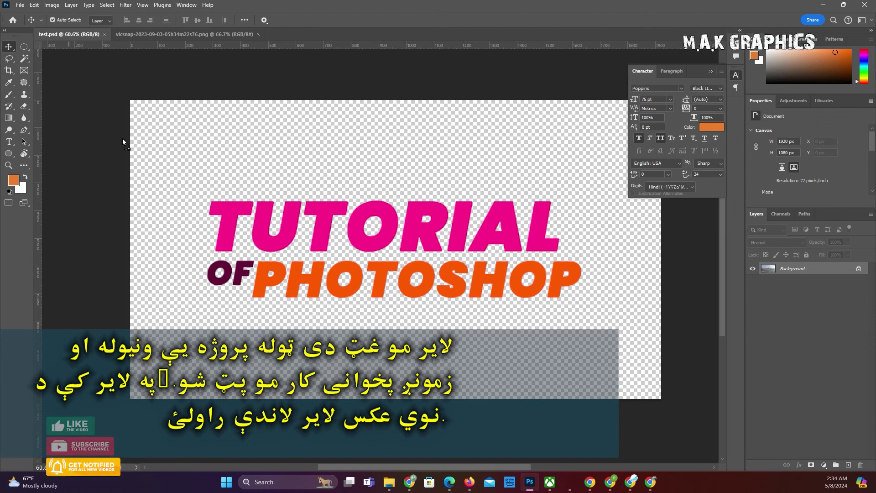
pyautogui.moveTo(326, 210); pyautogui.dragTo(539, 322)
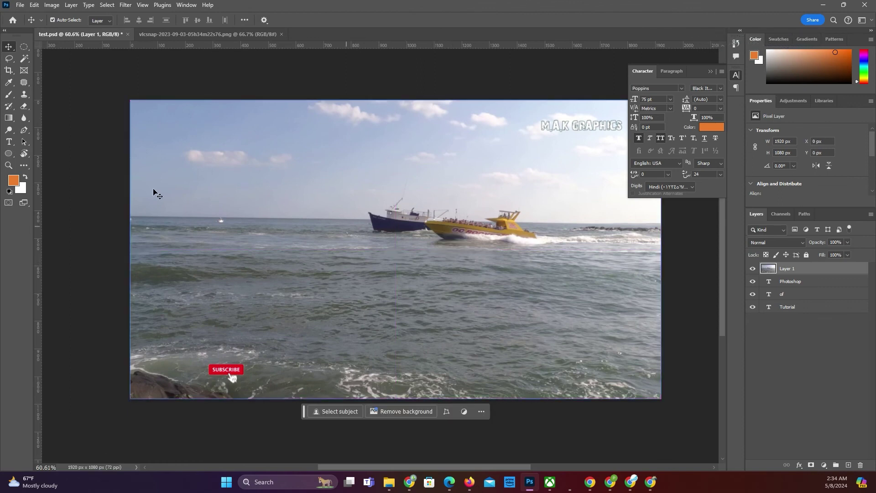